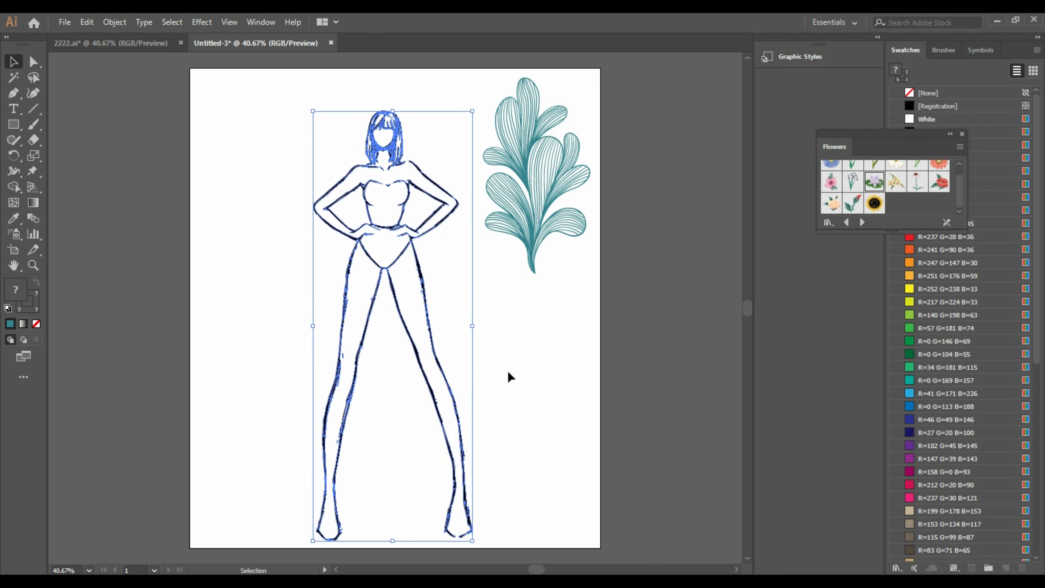
Step: Move the teal leaf motif from beside the figure onto the left half of the torso
left_click(561, 377)
left_click_drag(524, 210, 361, 296)
mouse_move(410, 350)
left_mouse_down()
mouse_move(432, 344)
mouse_move(403, 332)
left_mouse_up()
left_click_drag(337, 209, 346, 200)
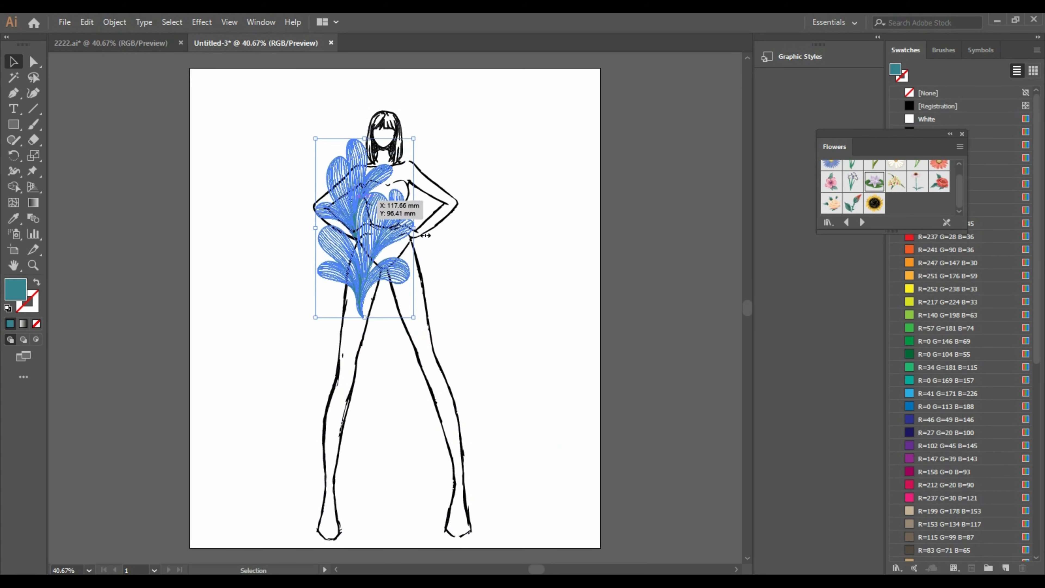
Step: Paste a copy of the leaf motif, reflect it across the vertical axis, and place it over the right half of the torso
left_click(503, 246)
key("ctrl+v")
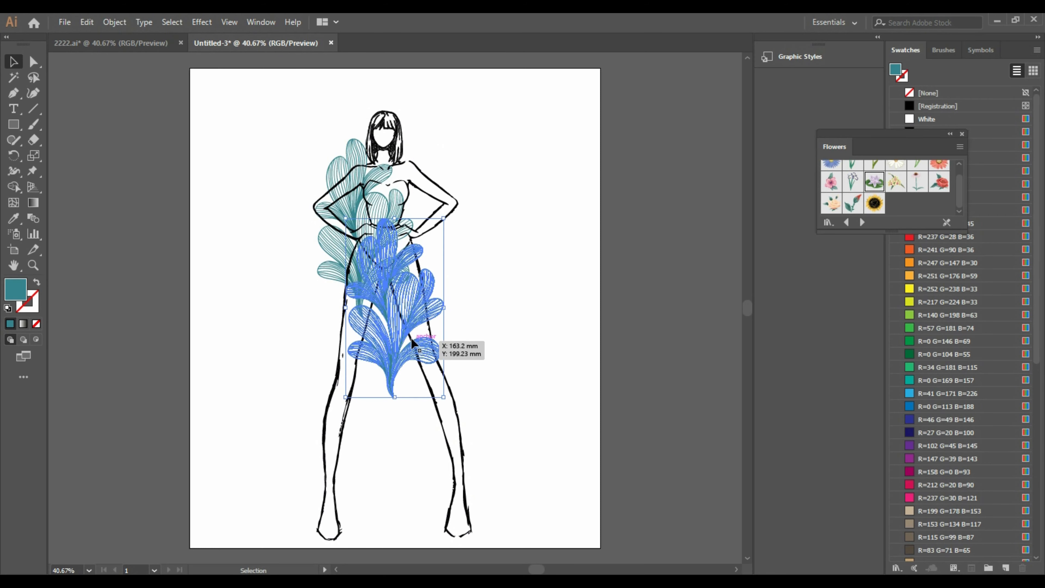
right_click(411, 337)
mouse_move(578, 447)
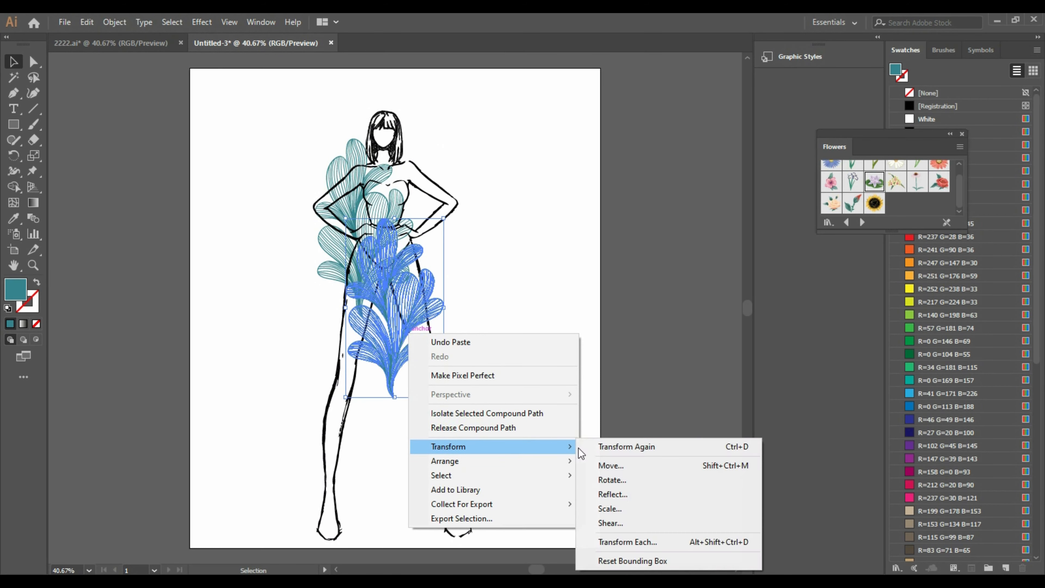
left_click(631, 495)
left_click(767, 375)
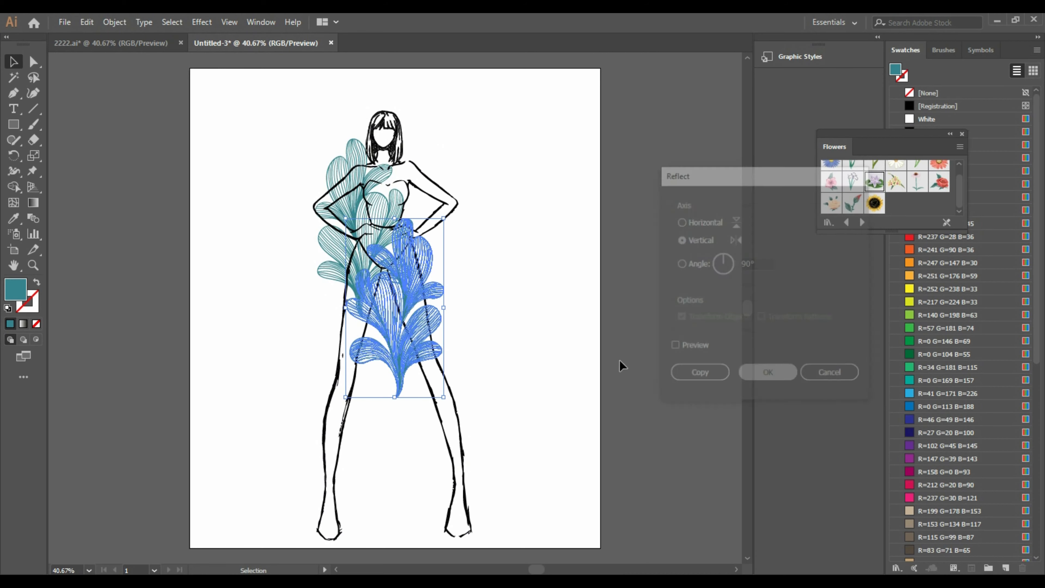
left_click_drag(400, 272, 410, 191)
left_click(564, 290)
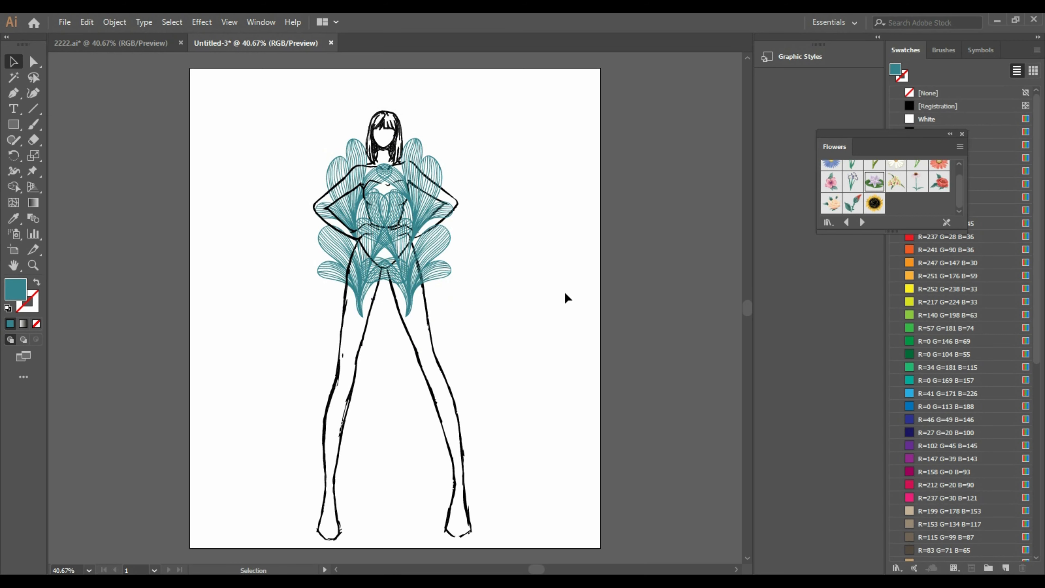
Step: Nudge the mirrored leaf motif left so it overlaps the first one more closely over the bodice
left_click(405, 215)
left_click_drag(398, 191, 399, 189)
key("Left")
key("Left")
key("Left")
key("Left")
key("Left")
key("Left")
key("Left")
key("Left")
key("Left")
key("Left")
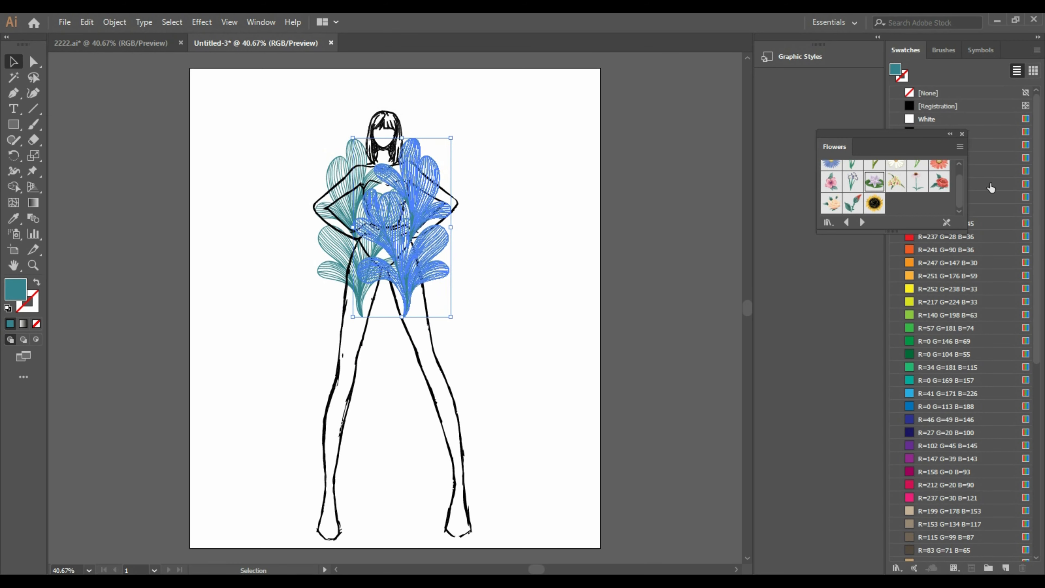
key("Left")
key("Left")
key("Left")
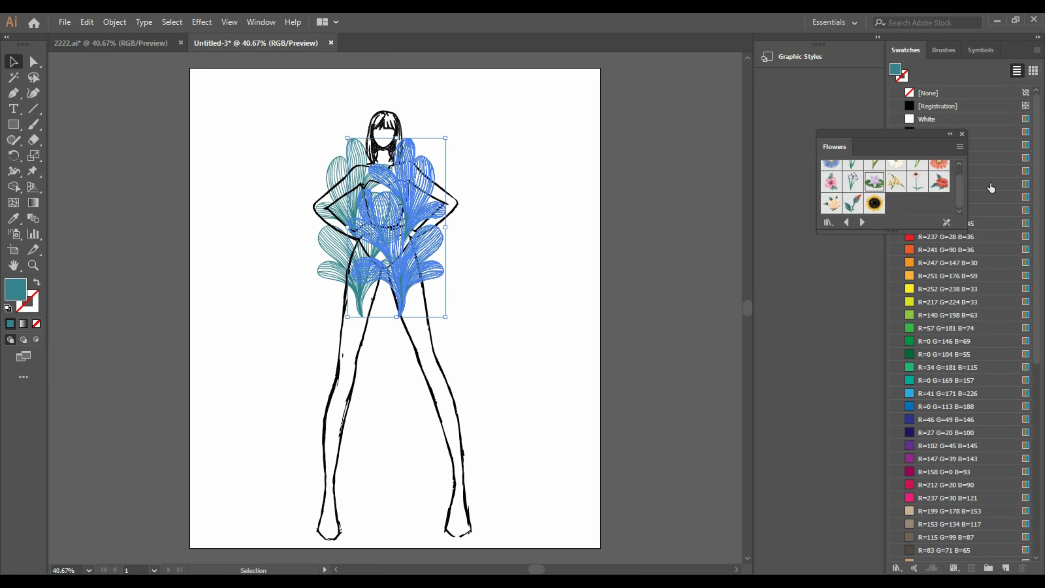
Step: Shift the left leaf motif slightly right to balance the pair around the centre of the torso
left_click(331, 275)
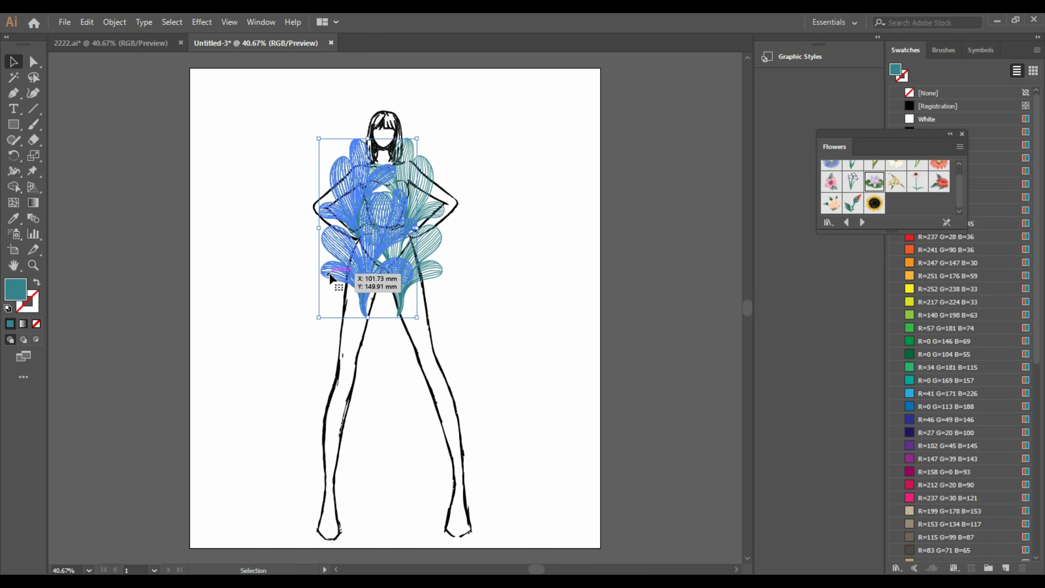
left_click(533, 300)
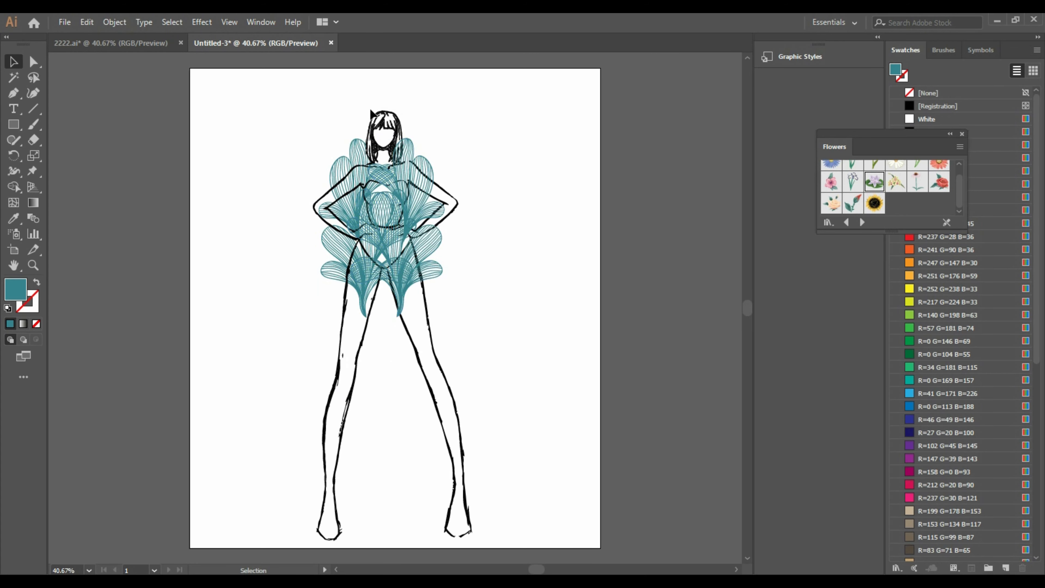
left_click(353, 175)
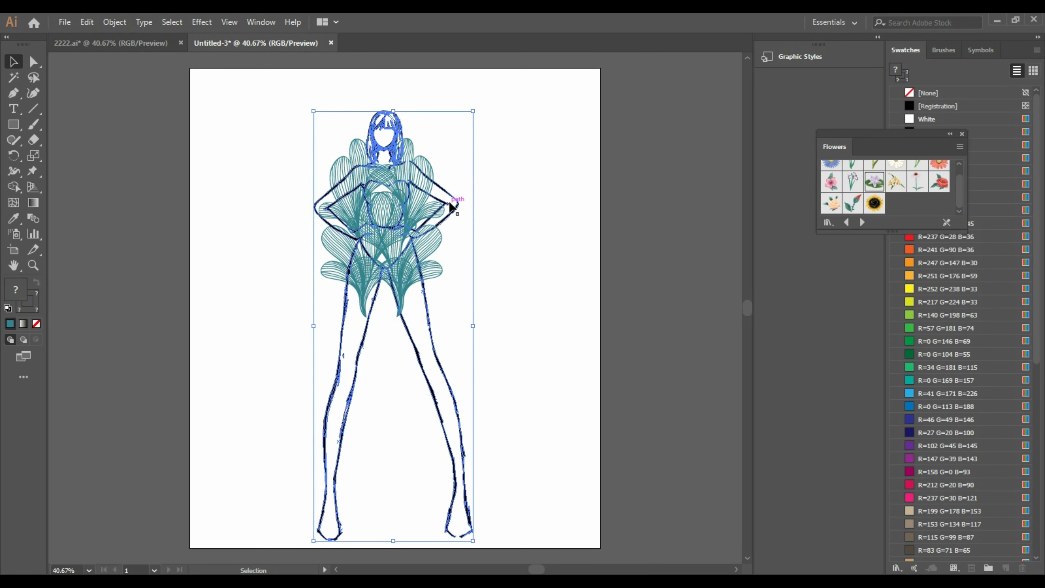
left_click(495, 229)
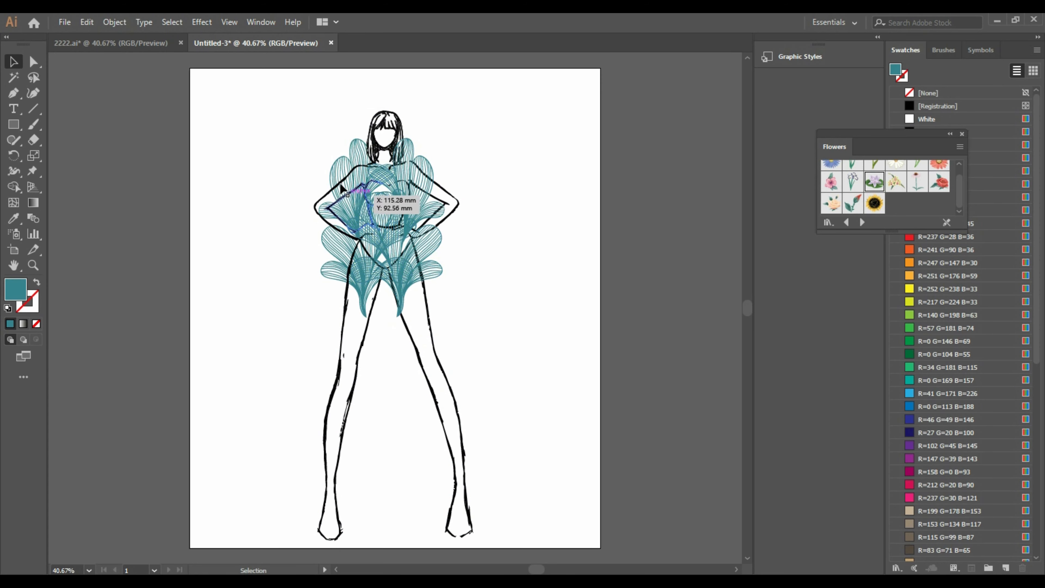
left_click(367, 178)
left_click(423, 214, "shift")
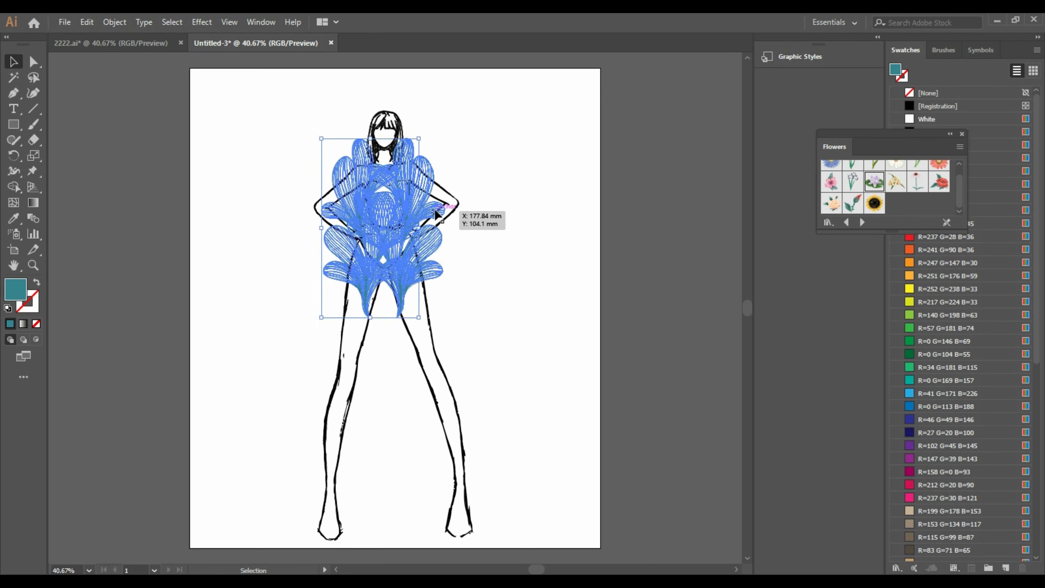
left_click(530, 241)
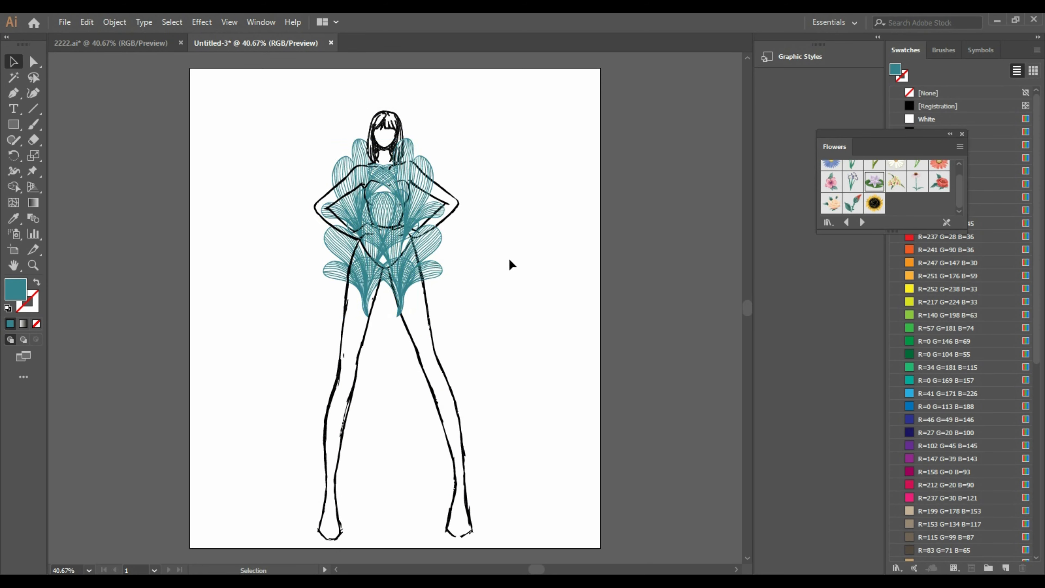
left_click(427, 321)
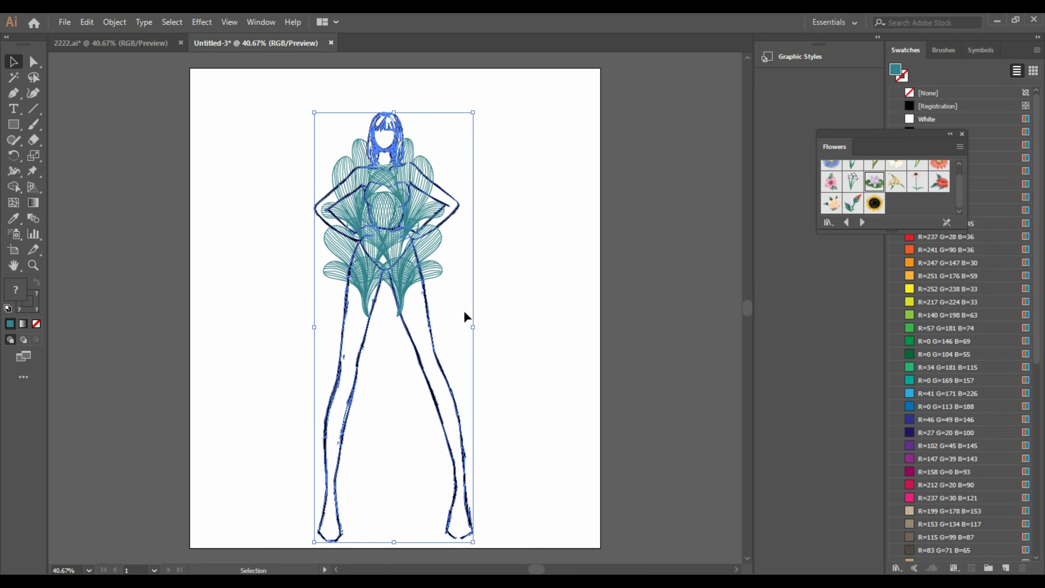
left_click(550, 296)
left_click(416, 233)
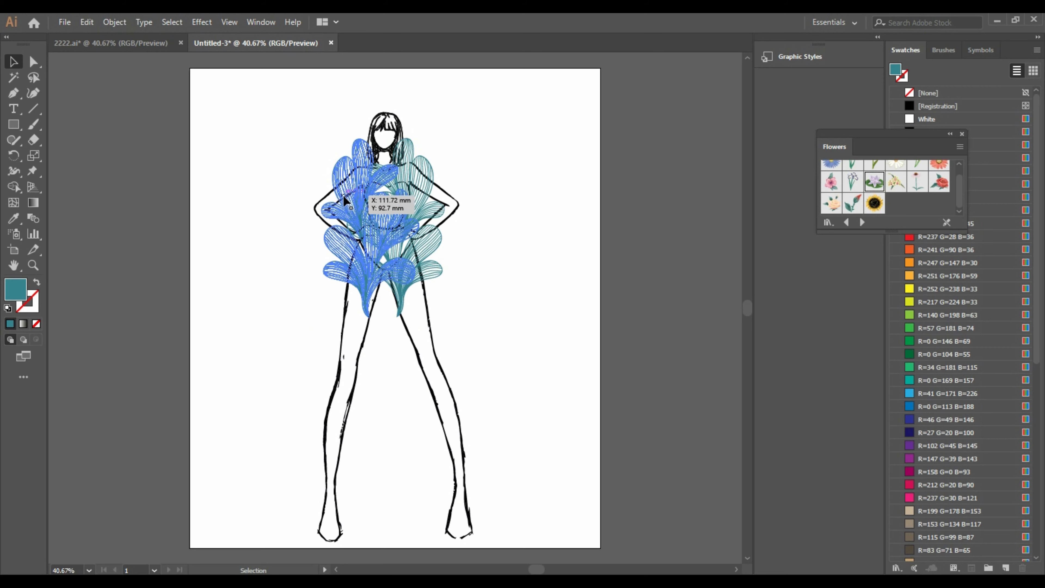
left_click_drag(342, 195, 344, 195)
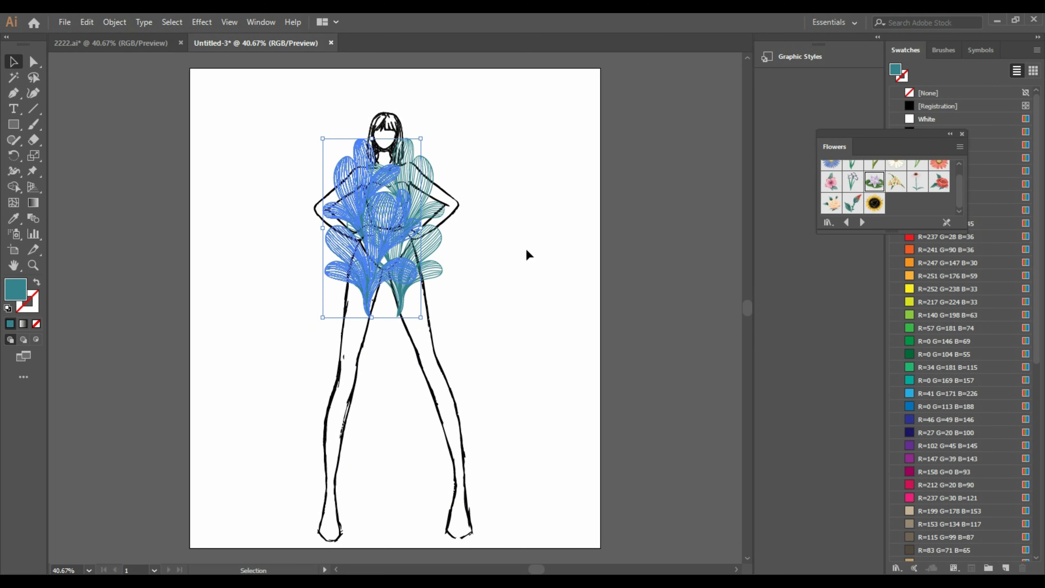
left_click(527, 254)
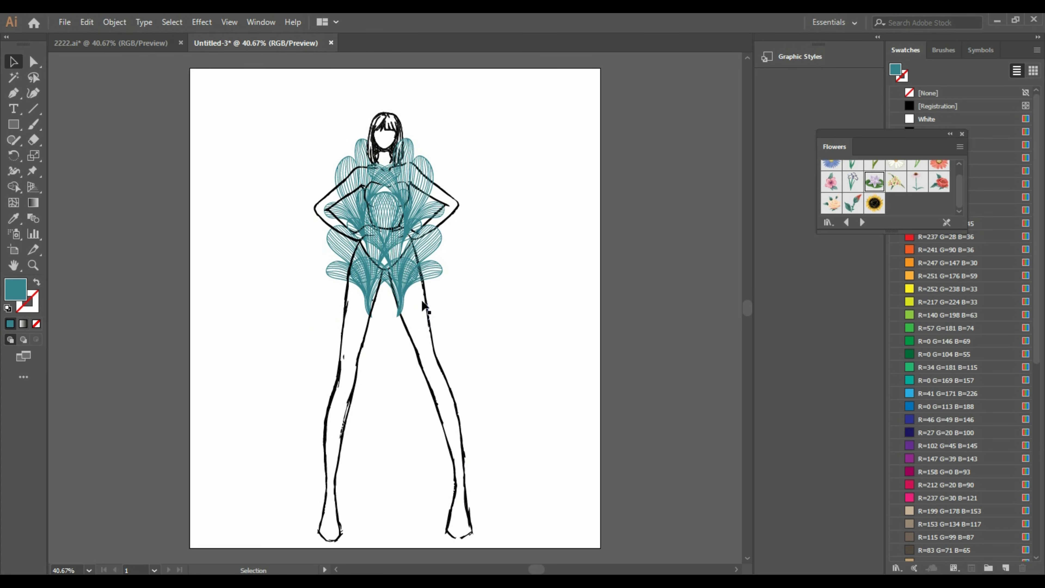
Step: Paste another copy of the leaf motif in the blank area right of the figure and rotate it 180° to point downward
left_click(396, 274)
key("ctrl+v")
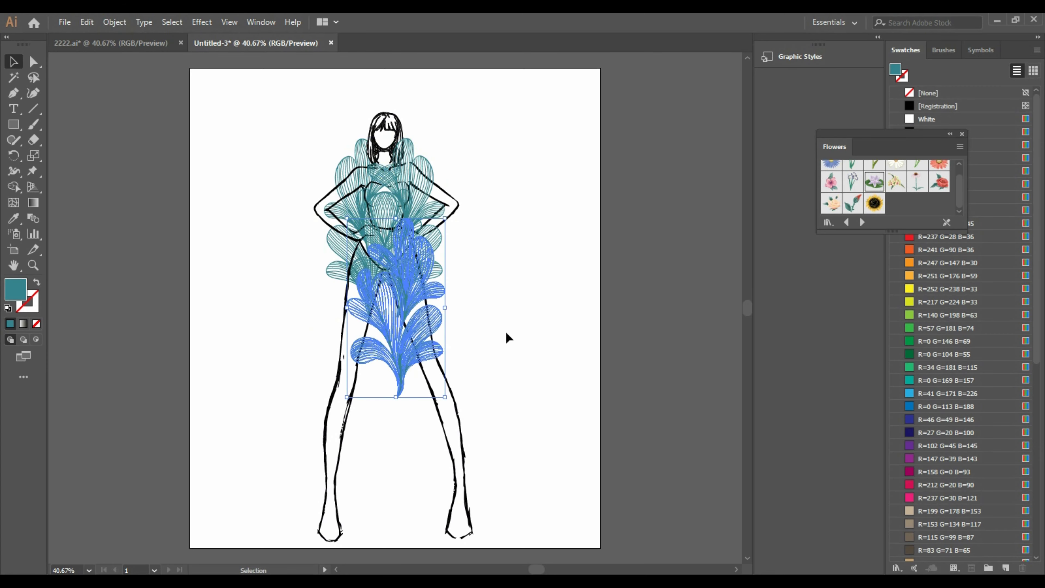
left_click_drag(409, 350, 550, 394)
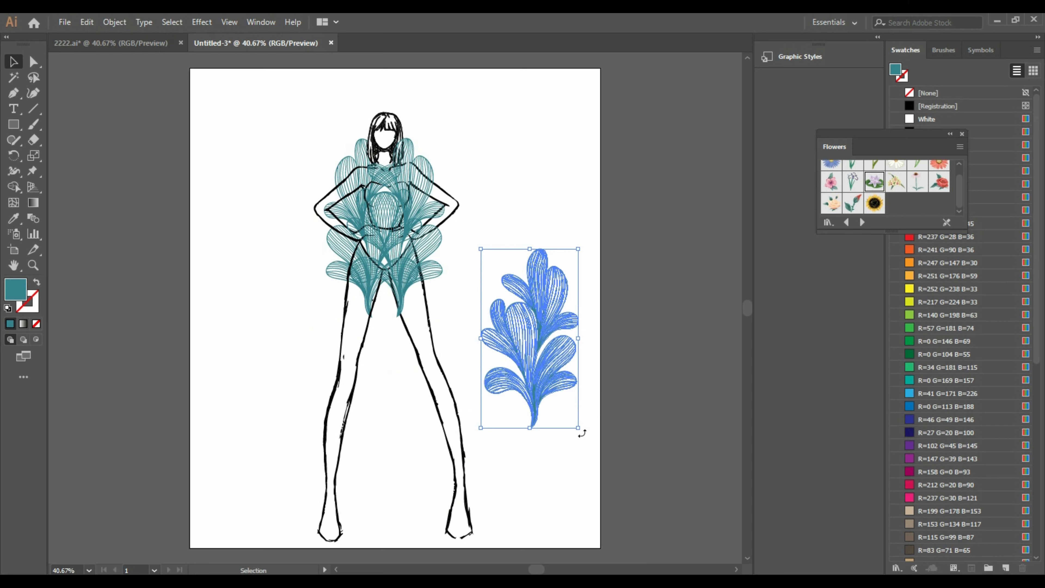
right_click(526, 353)
left_click(635, 304)
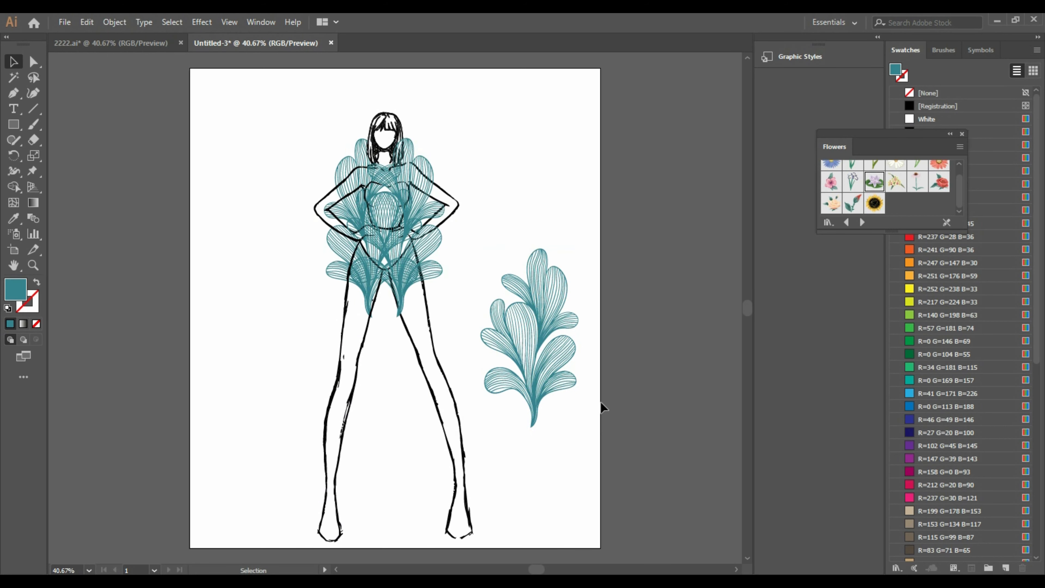
left_click(555, 391)
left_click_drag(583, 433, 483, 267)
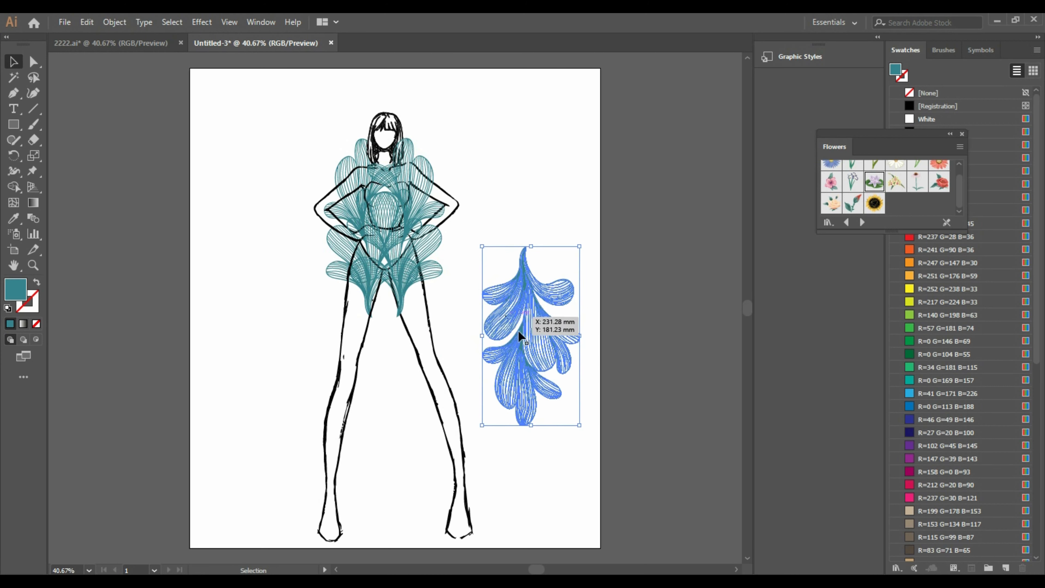
Step: Reflect the downward-pointing leaf motif across the vertical axis
right_click(492, 339)
mouse_move(544, 452)
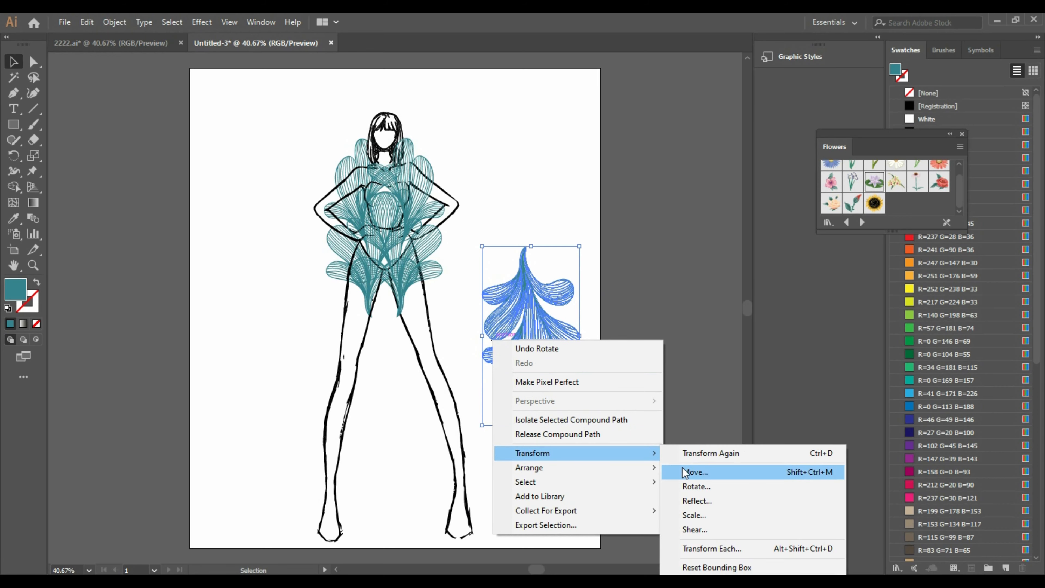
left_click(714, 499)
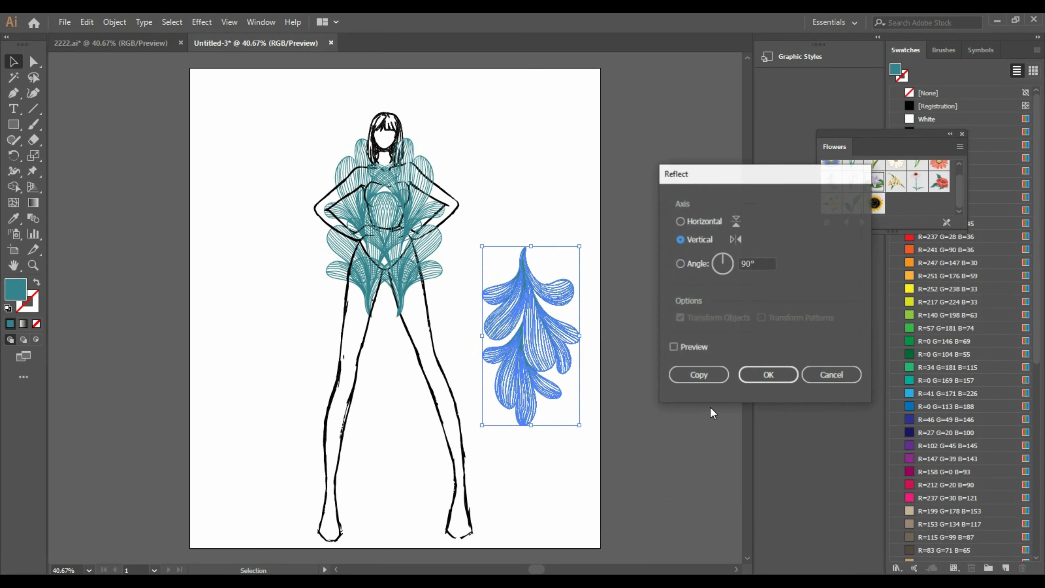
left_click(761, 376)
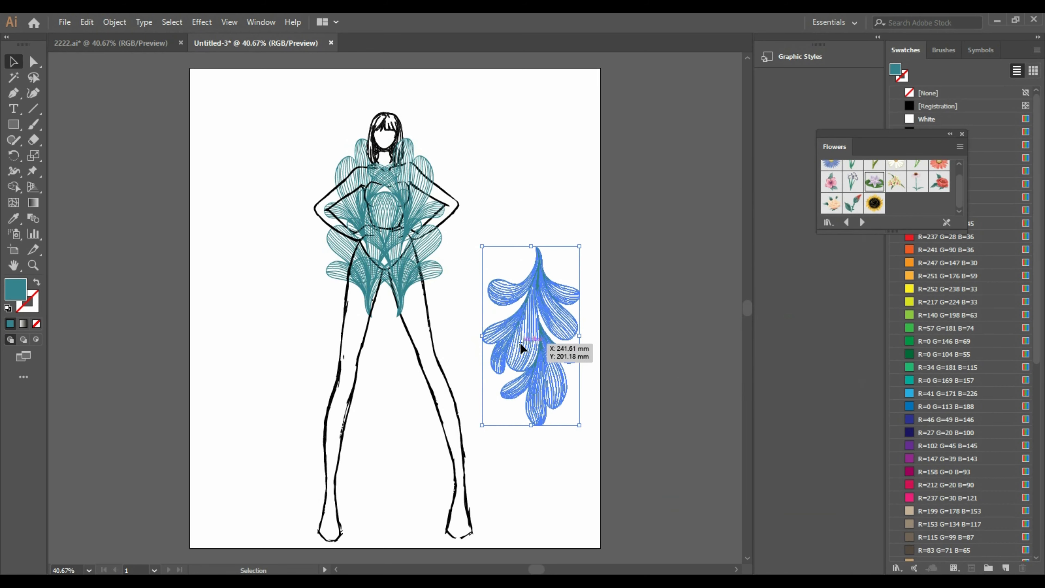
Step: Duplicate the downward leaf motif to the left of the figure and make a reflected copy of it across the vertical axis
left_click_drag(520, 342, 244, 356)
right_click(244, 355)
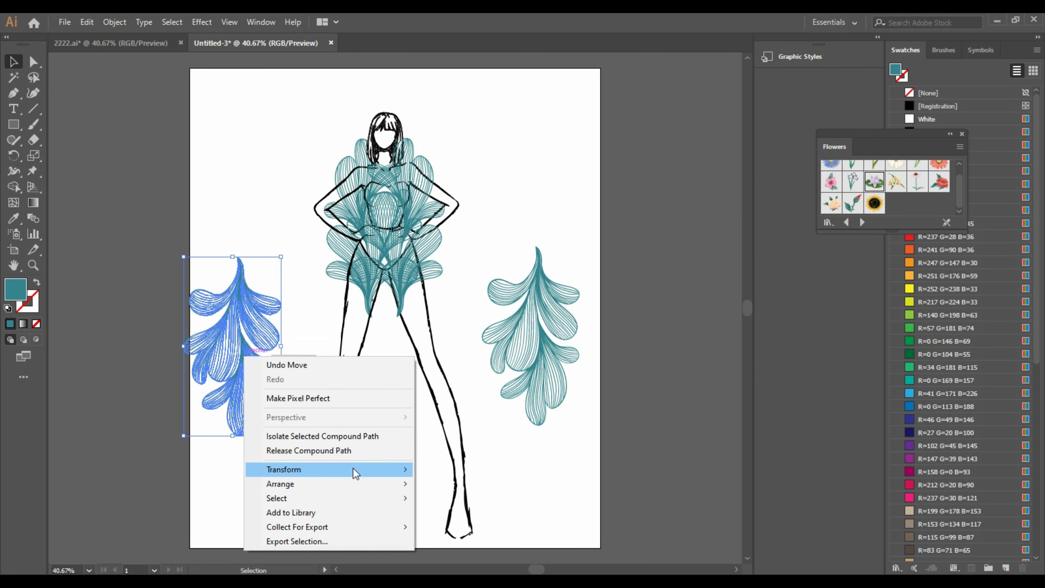
mouse_move(406, 477)
left_click(495, 516)
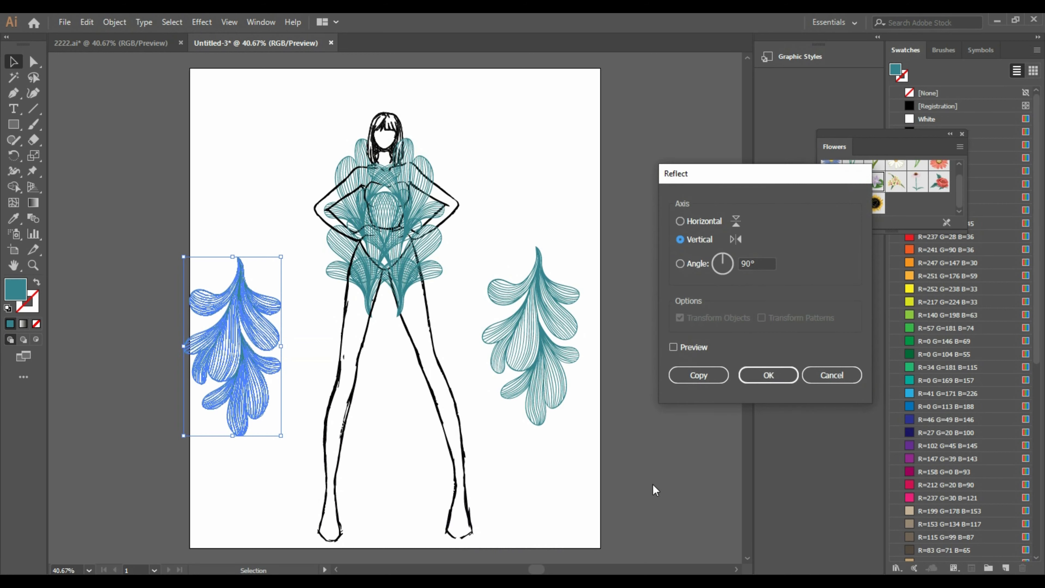
left_click(700, 375)
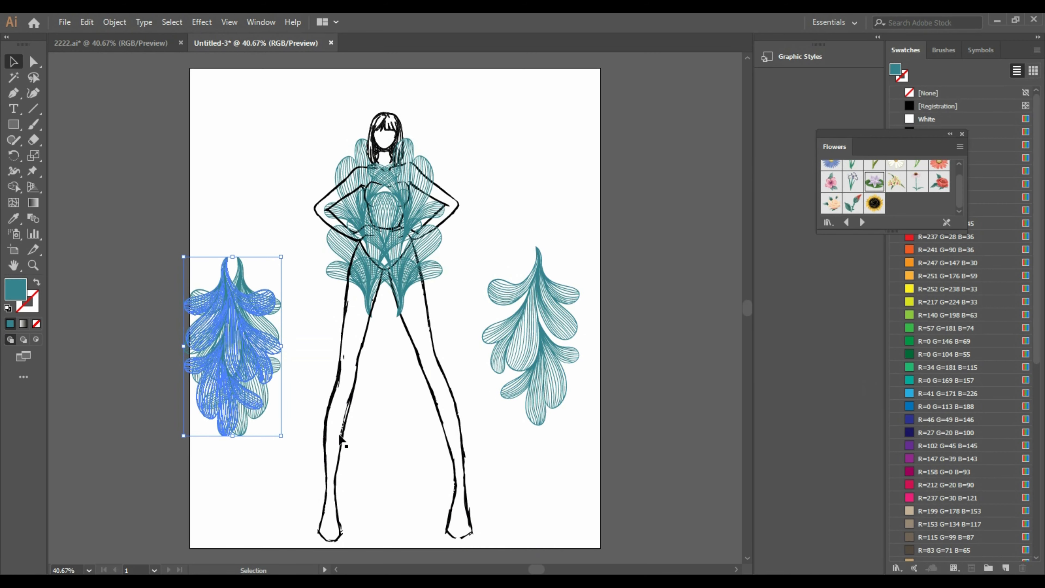
Step: Move the reflected leaf copy onto the figure's left hip and rotate it slightly so its tip flares outward over the thigh
left_click(297, 349)
left_click_drag(220, 320, 353, 294)
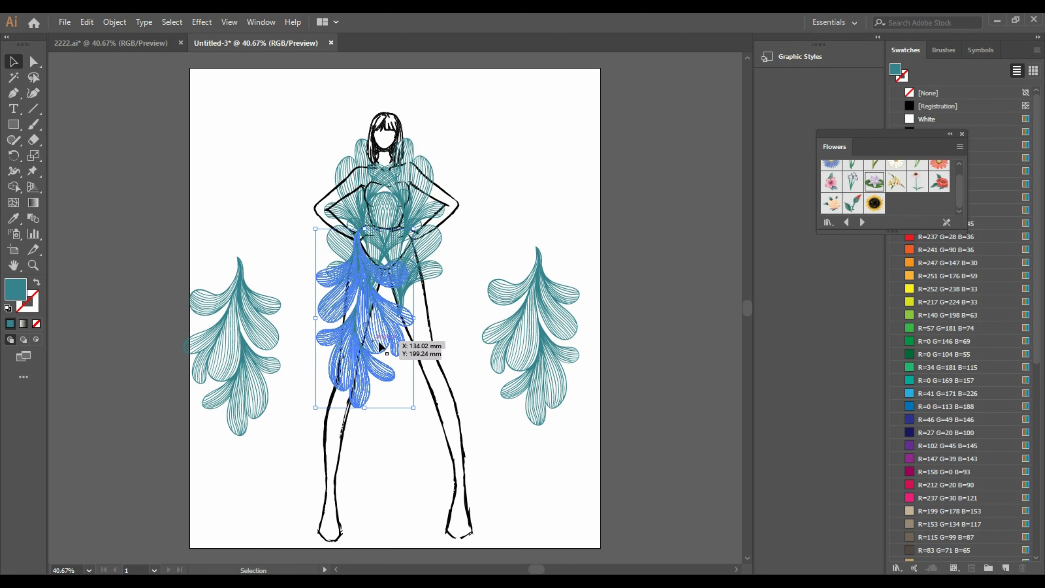
left_click_drag(360, 346, 333, 346)
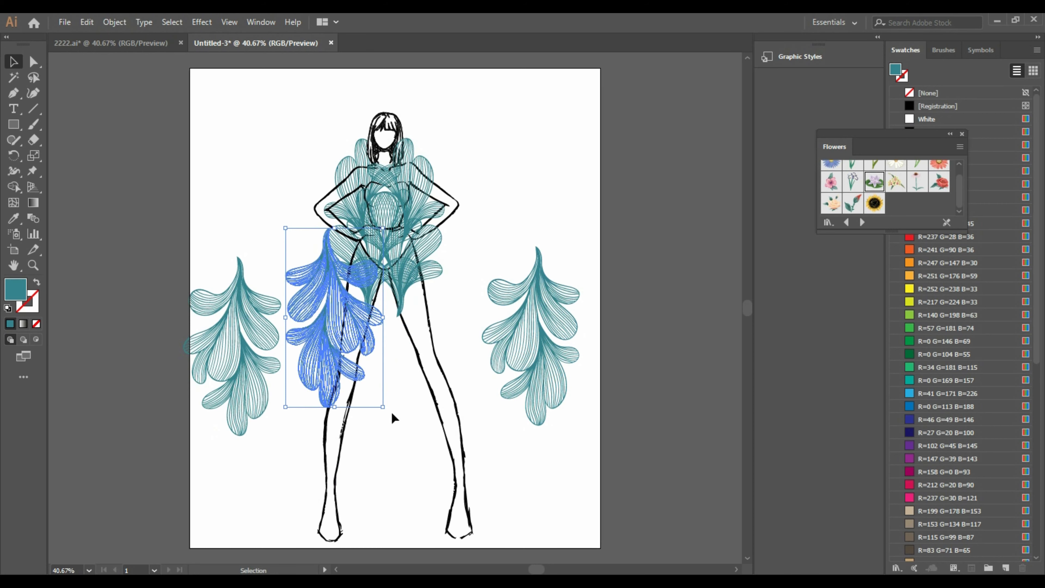
left_click_drag(392, 413, 378, 419)
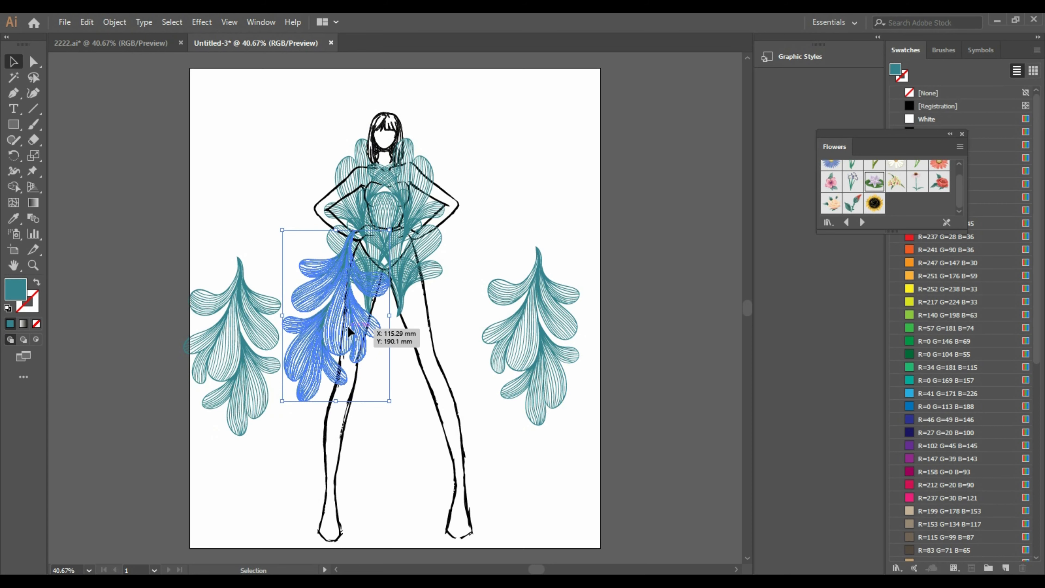
left_click_drag(349, 332, 359, 327)
Step: Move the downward leaf motif from the right onto the figure's right hip and rotate it slightly to flare outward
left_click(519, 327)
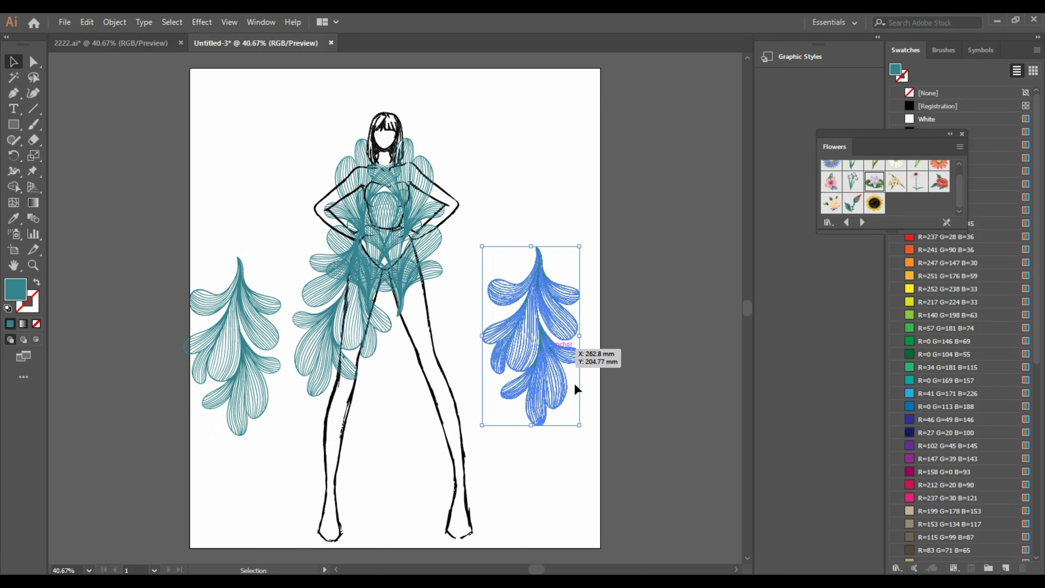
mouse_move(582, 432)
left_mouse_down()
mouse_move(599, 419)
mouse_move(584, 432)
left_mouse_up()
left_click_drag(539, 312, 425, 303)
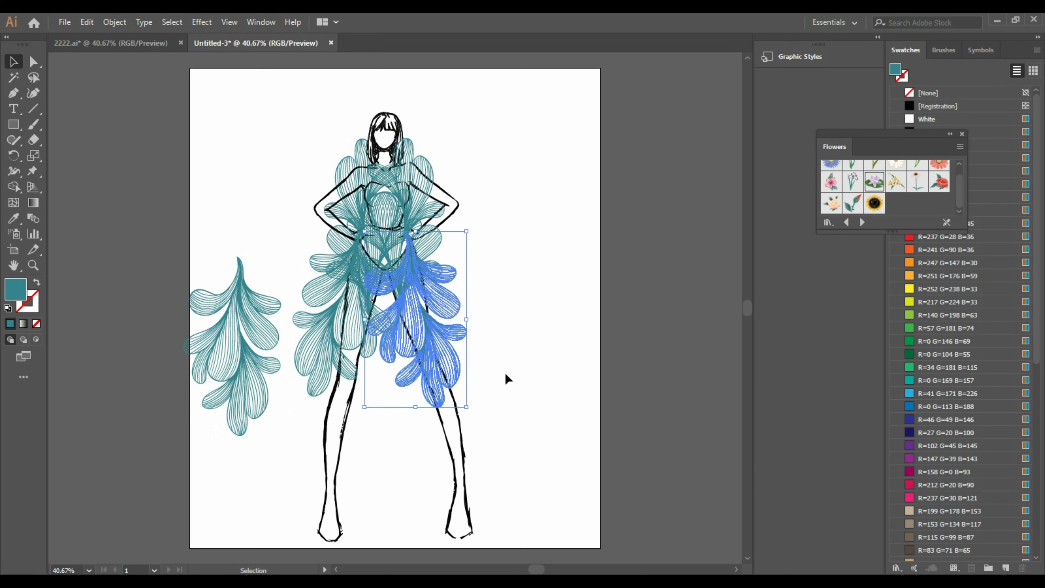
left_click(544, 400)
left_click(431, 362)
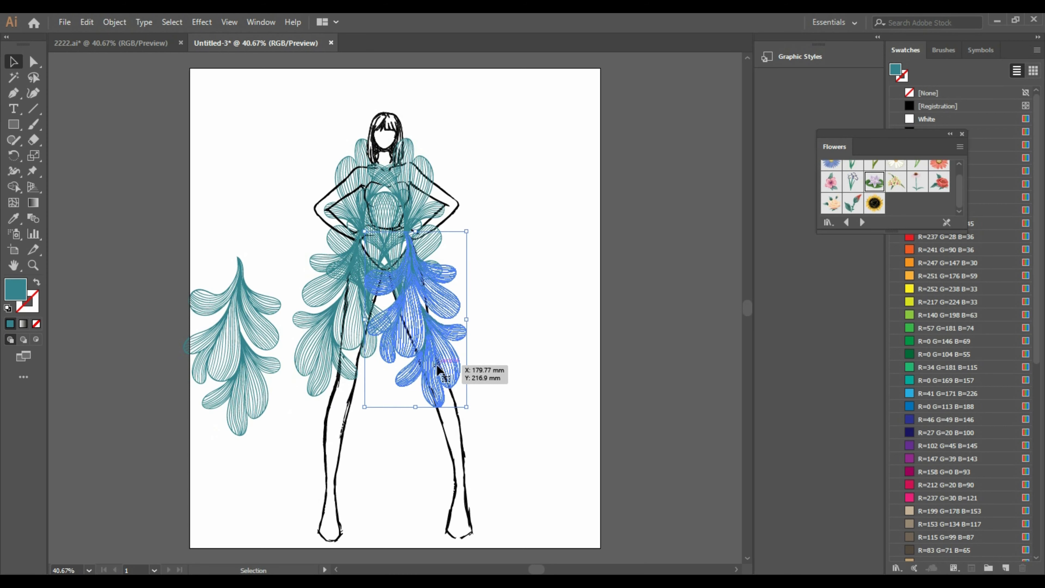
left_click_drag(474, 411, 484, 416)
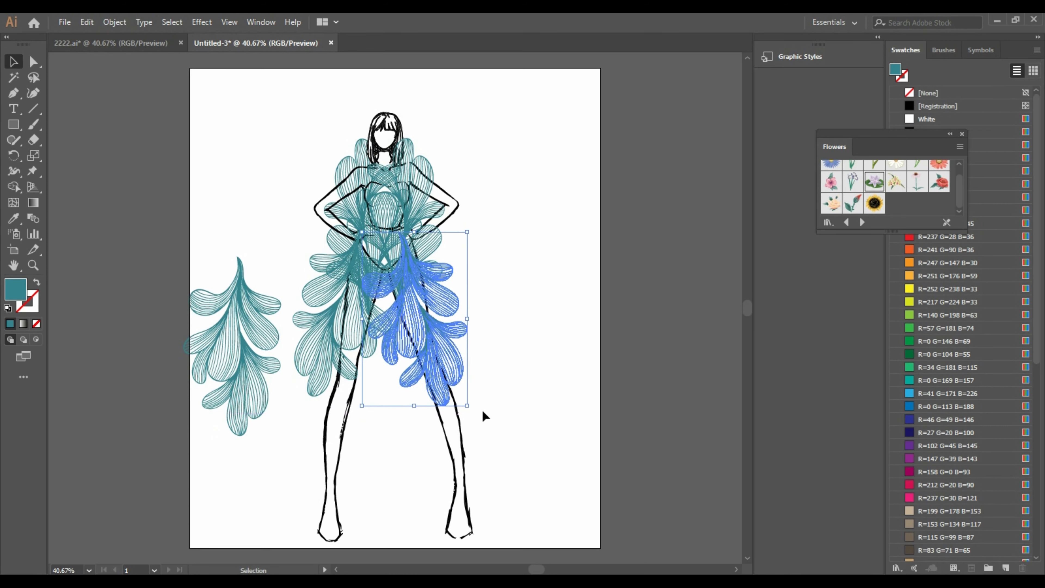
Step: Nudge the right hip leaf motif upward toward the waist to line up with the left one
key("Up")
key("Up")
key("Up")
key("Up")
key("Up")
key("Up")
key("Up")
key("Up")
key("Up")
key("Up")
key("Up")
key("Up")
key("Up")
key("Up")
key("Up")
key("Up")
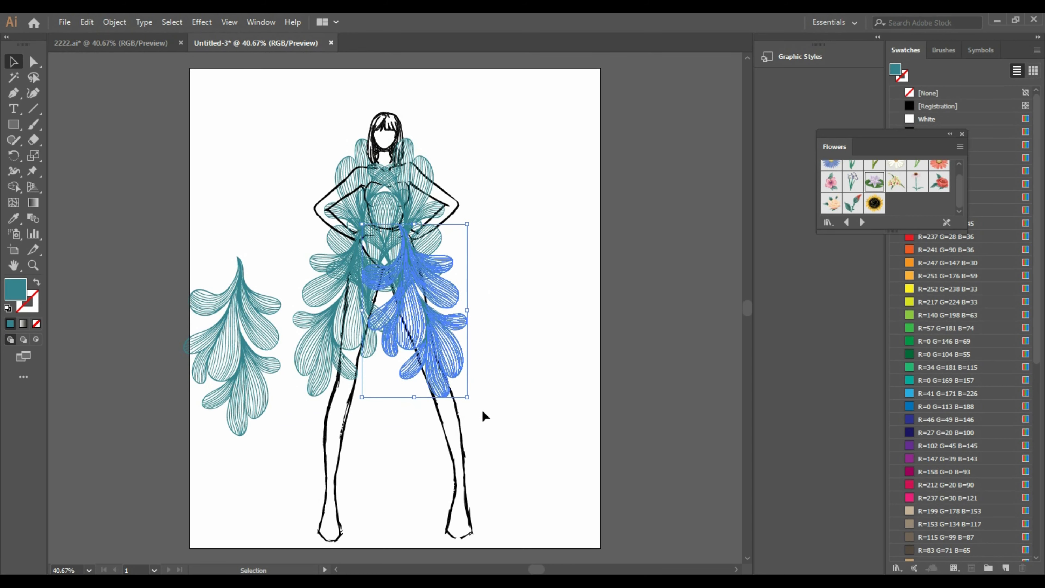
Step: Nudge the right hip leaf motif outward to the right and adjust its height against the left one
key("Down")
key("Down")
key("Down")
key("Down")
key("Down")
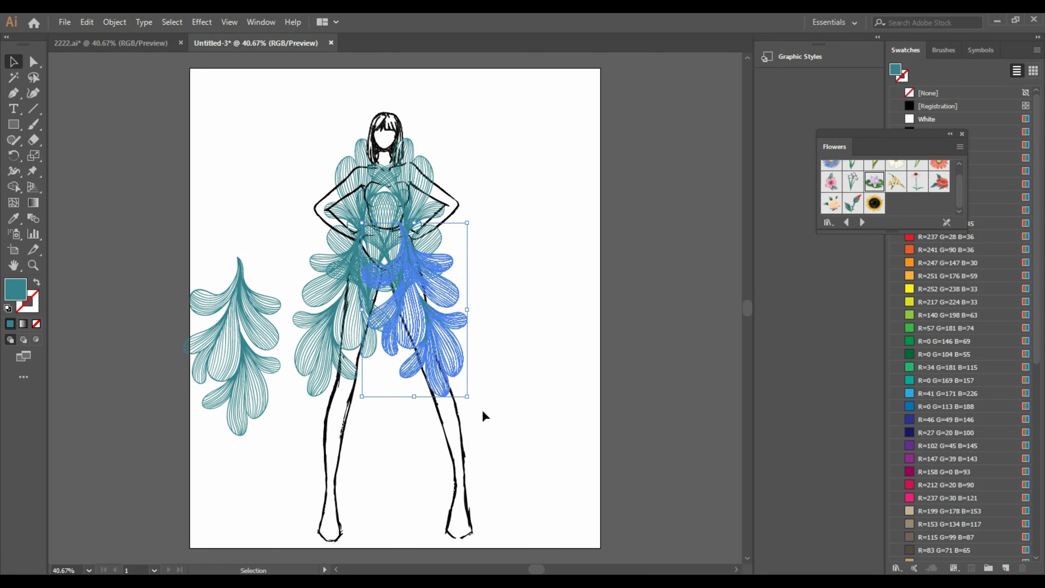
key("Right")
key("Right")
key("Right")
key("Right")
key("Right")
key("Right")
key("Right")
key("Right")
key("Right")
key("Right")
key("Right")
key("Right")
key("Right")
key("Right")
key("Right")
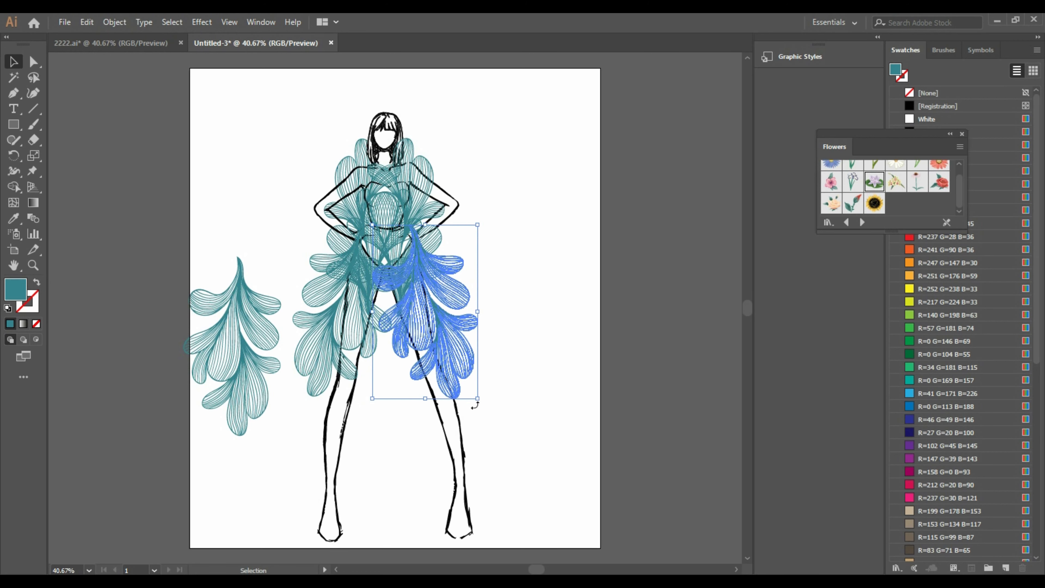
Step: Rotate the right and left hip leaf motifs slightly so both tips flare further outward over the thighs
left_click_drag(481, 401, 489, 400)
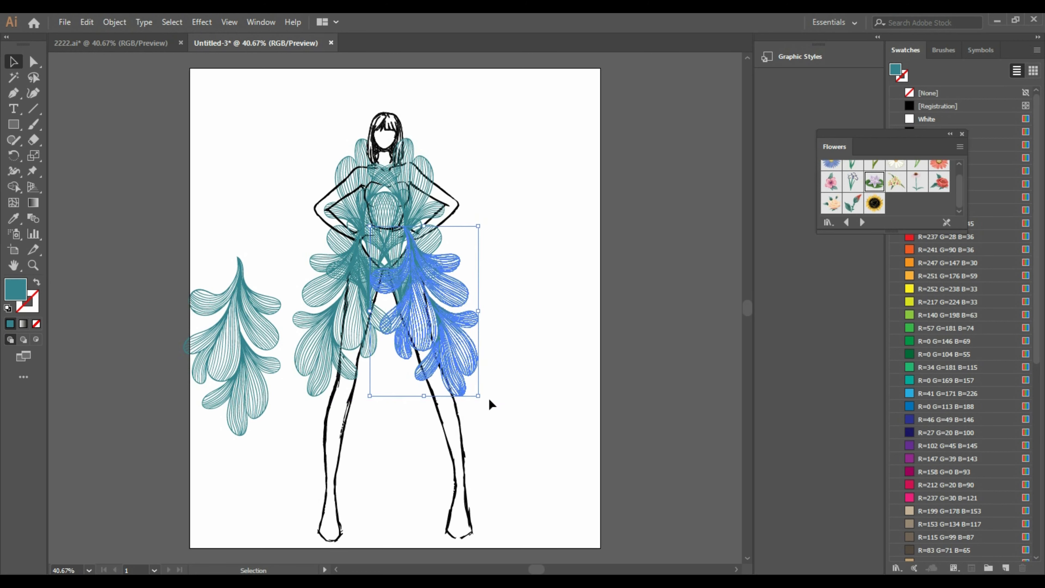
left_click(338, 338)
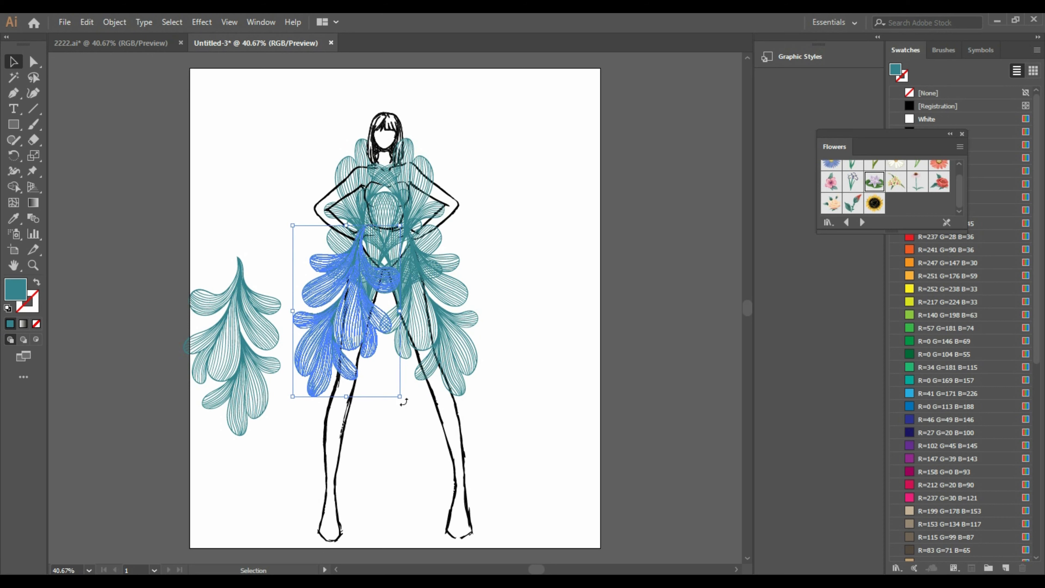
left_click_drag(403, 398, 417, 402)
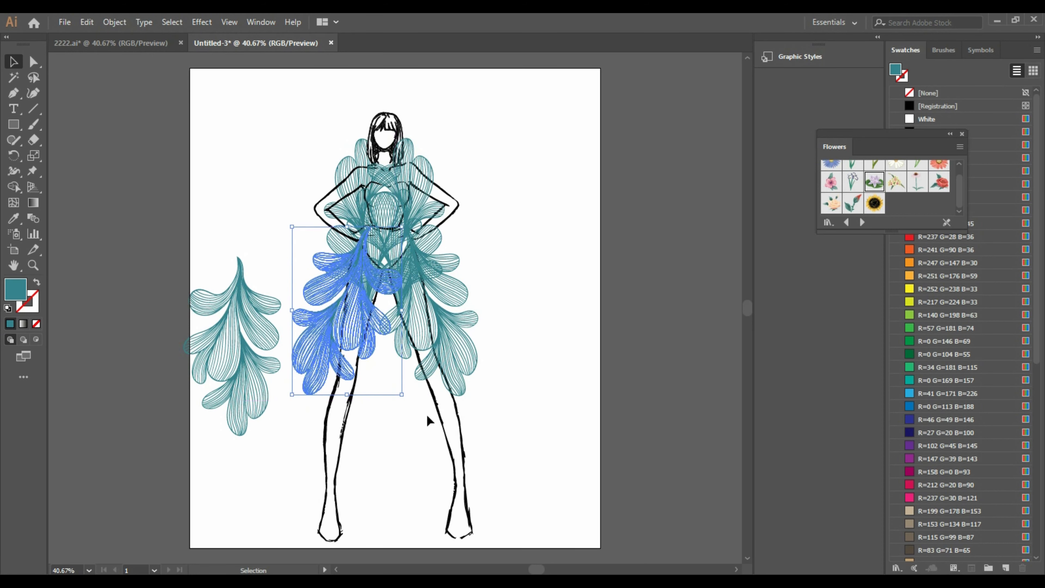
left_click(566, 400)
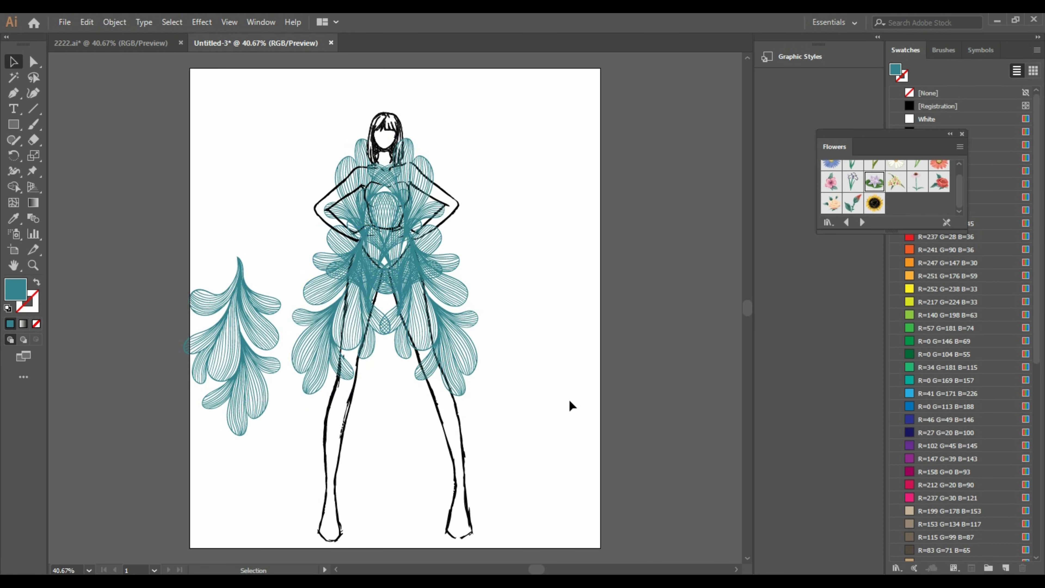
Step: Place flared leaf motifs over the right and left lower legs, using a copy of the left hip motif on the left
left_click_drag(244, 359, 491, 473)
left_click(564, 459)
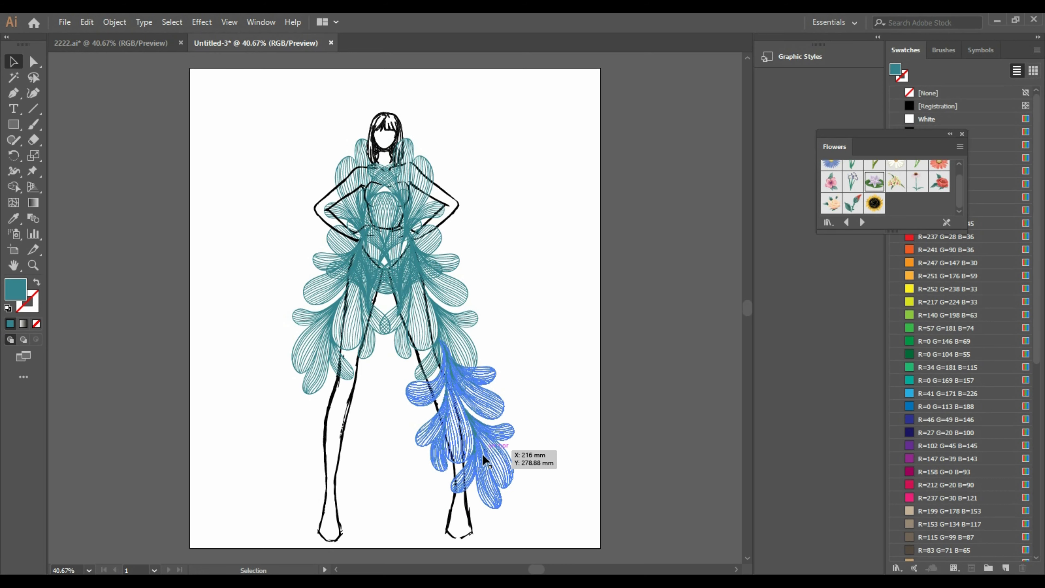
left_click(318, 342)
key("ctrl")
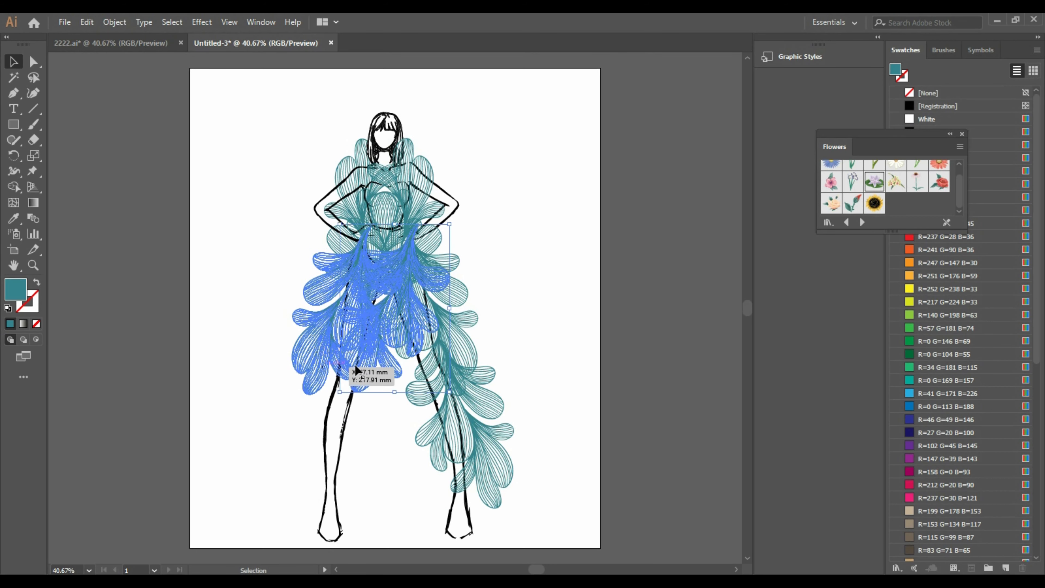
left_click_drag(383, 332, 293, 439)
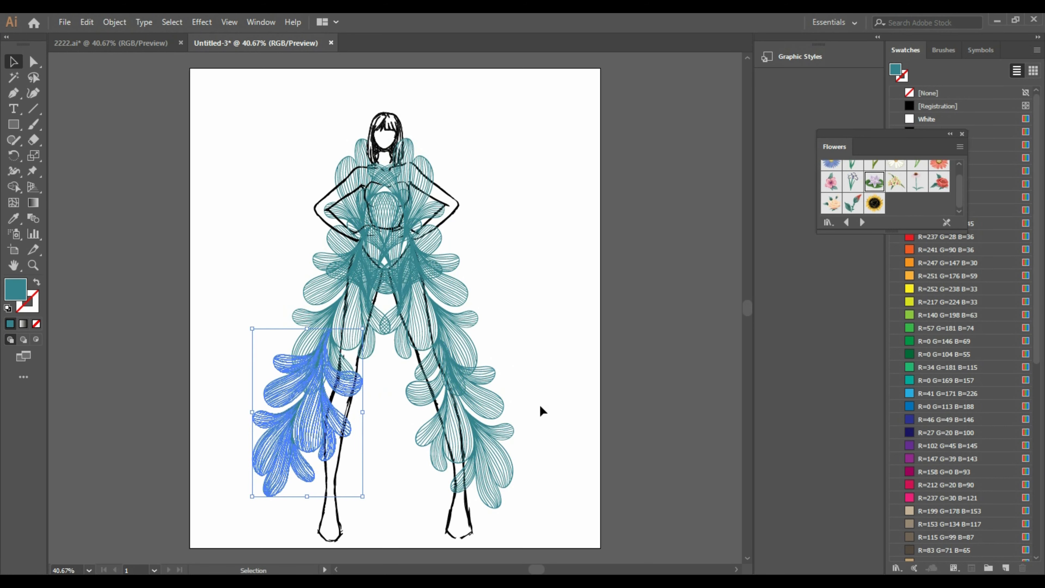
left_click(557, 394)
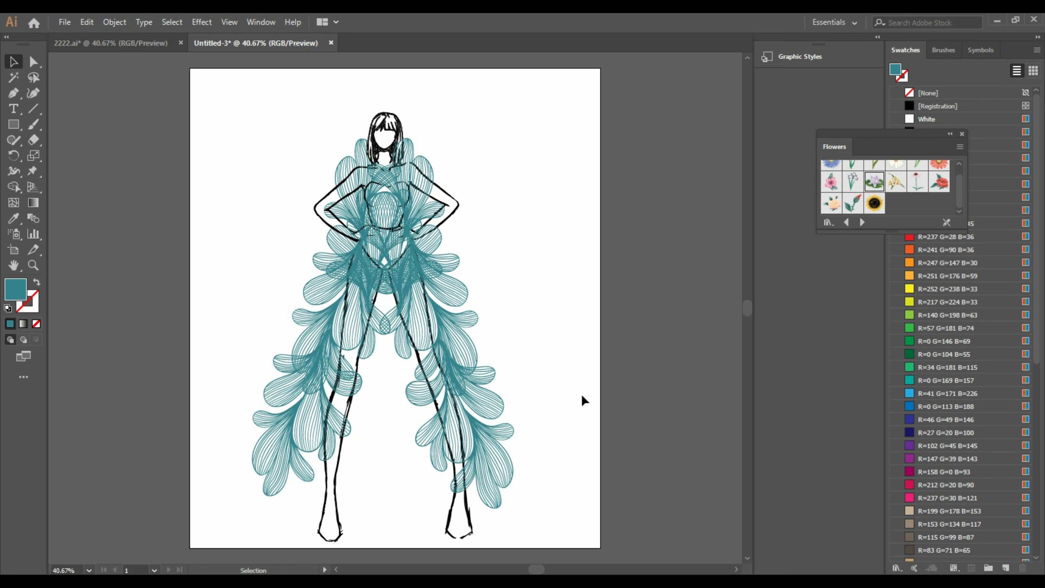
Step: Shift the left lower leg leaf motif inward and nudge the left hip motif slightly to the right
left_click_drag(308, 429, 369, 344)
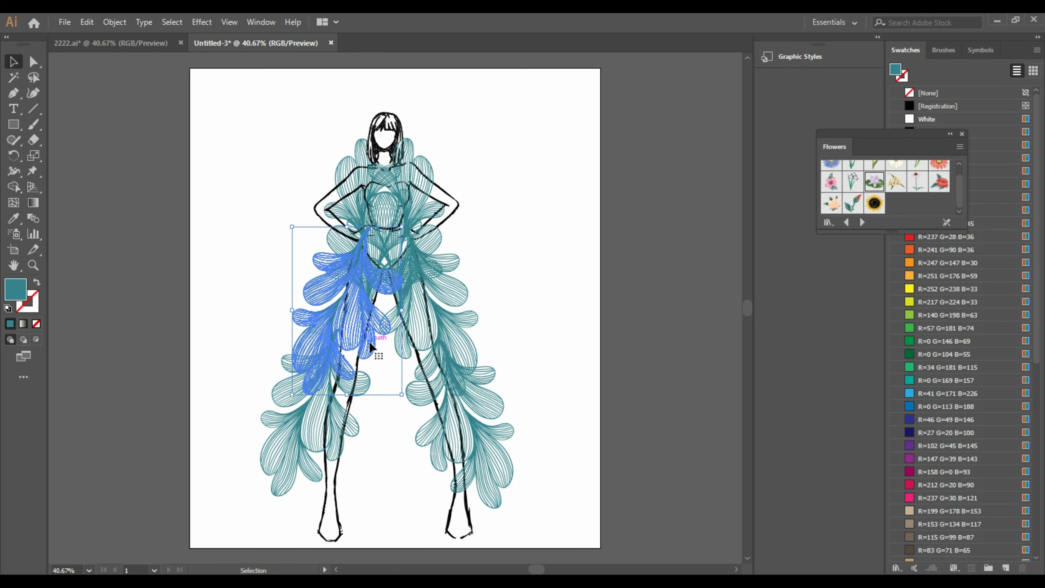
key("Right")
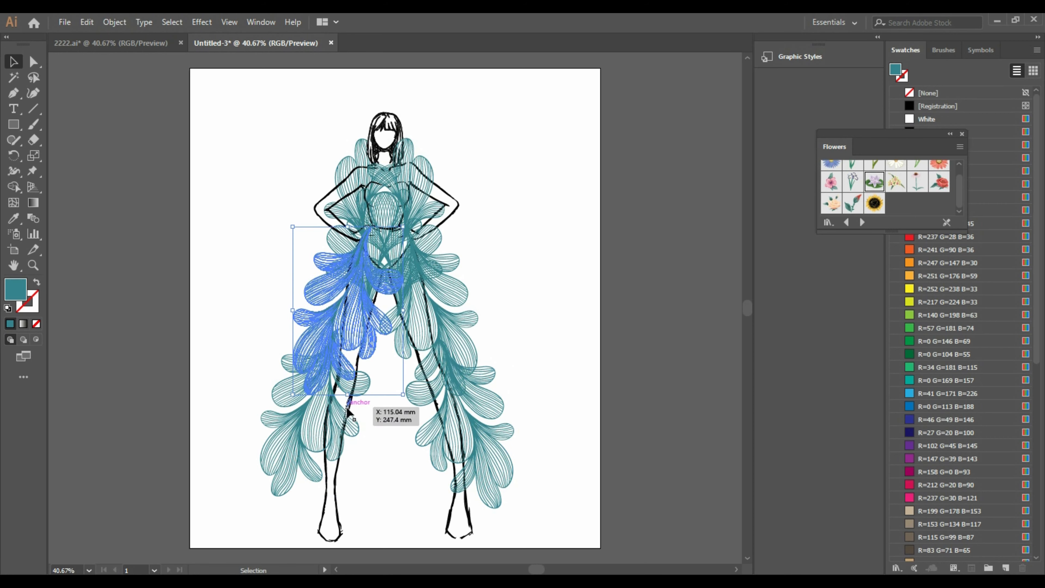
key("ctrl+z")
key("ctrl+z")
Step: Move the left lower leg leaf motif down and slightly inward to line up with the one on the right leg
key("shift+Down")
key("shift+Down")
key("shift+Down")
key("shift+Down")
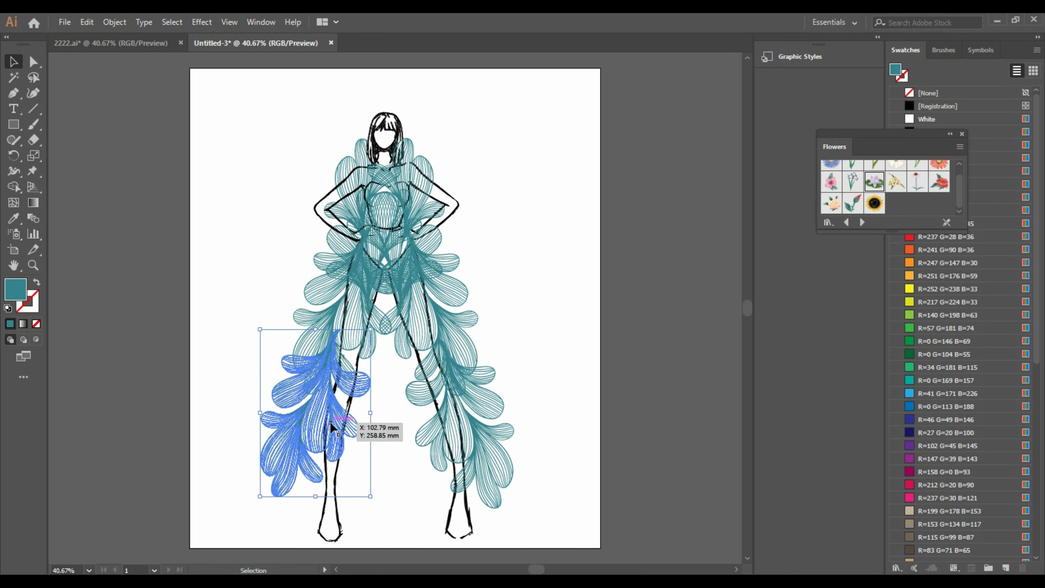
key("shift+Right")
key("shift+Right")
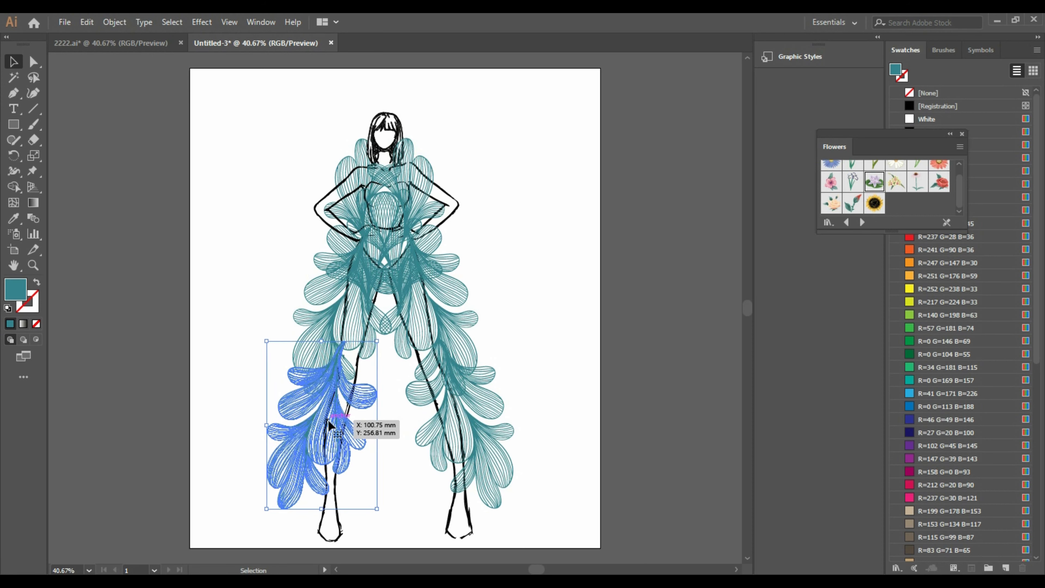
key("Up")
key("Up")
key("Up")
left_click(610, 279)
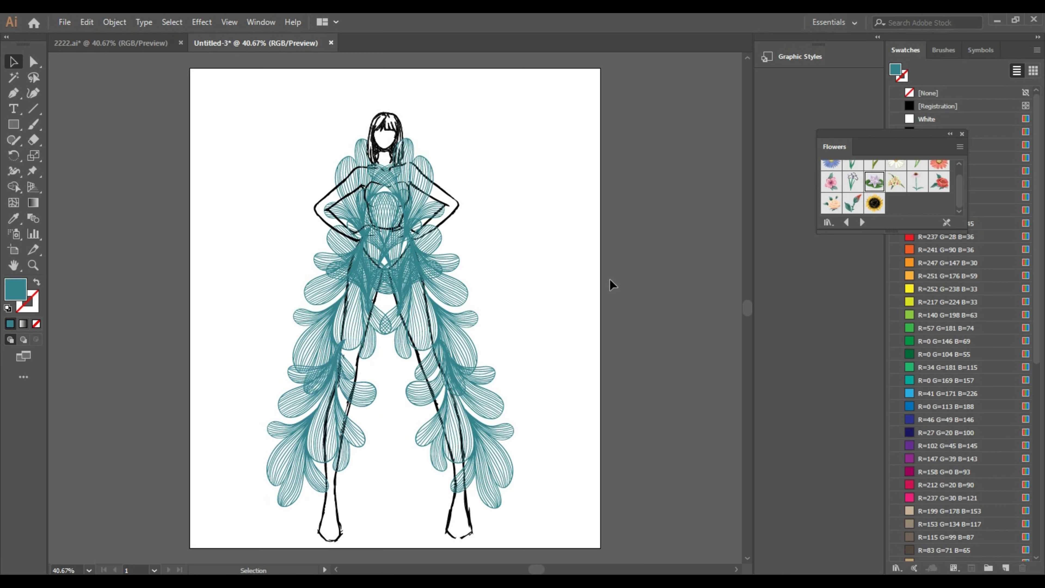
Step: Duplicate the right lower leg leaf motif, scale the copy down slightly and park it beside the artboard to the right of the figure
left_click(508, 473)
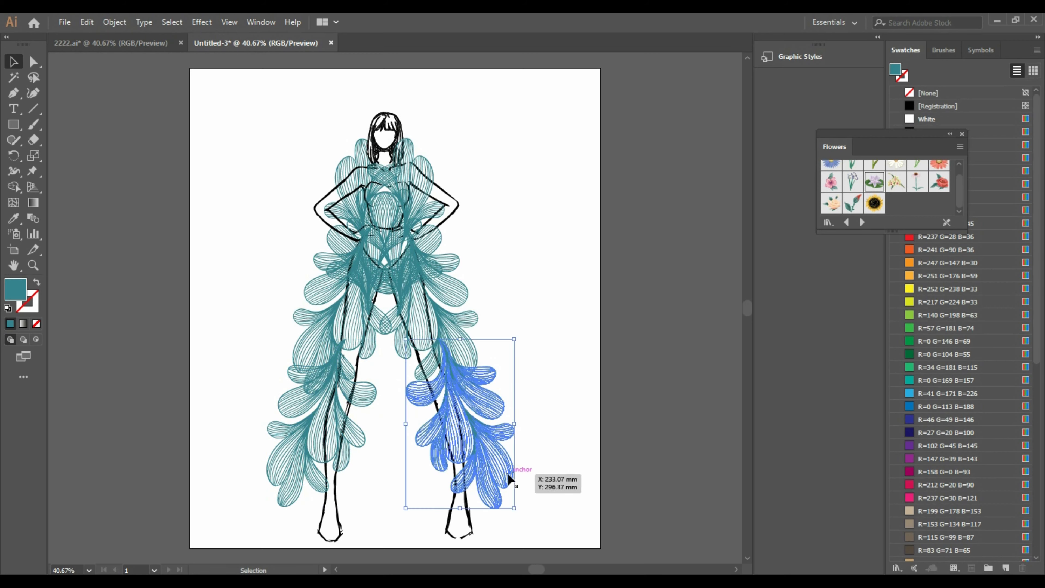
key("a")
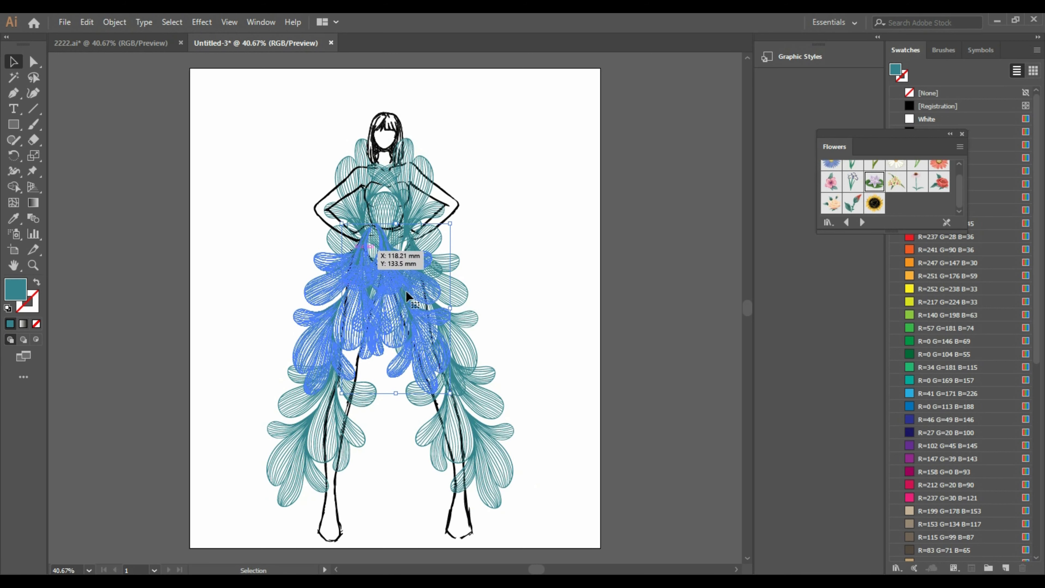
left_click_drag(429, 279, 599, 384)
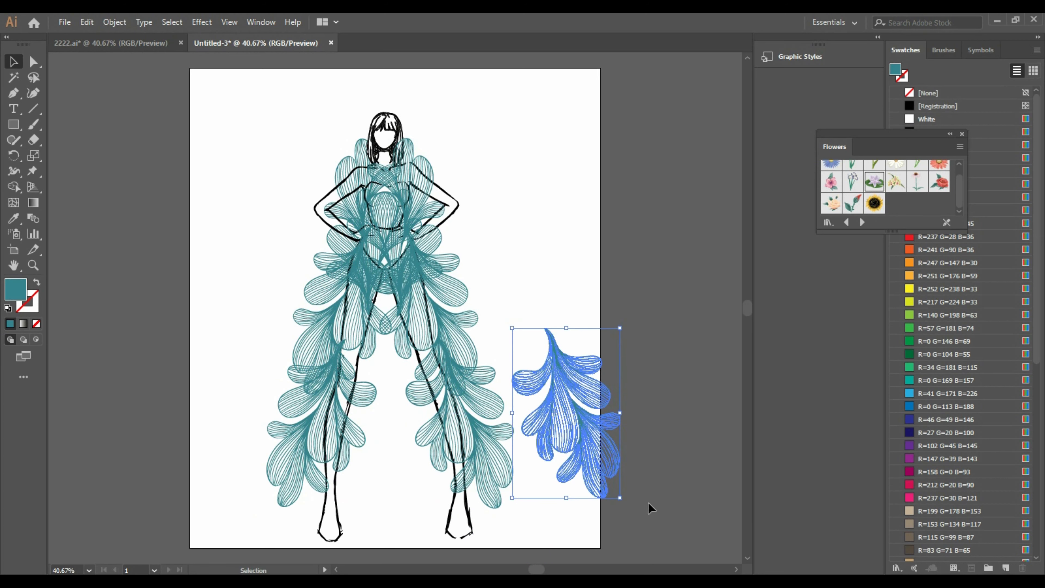
left_click_drag(621, 498, 606, 475)
left_click_drag(581, 424, 661, 464)
Step: Move the whole figure and its leaf dress up toward the artboard's upper edge, leaving the spare leaf motif in place
left_click_drag(233, 86, 568, 552)
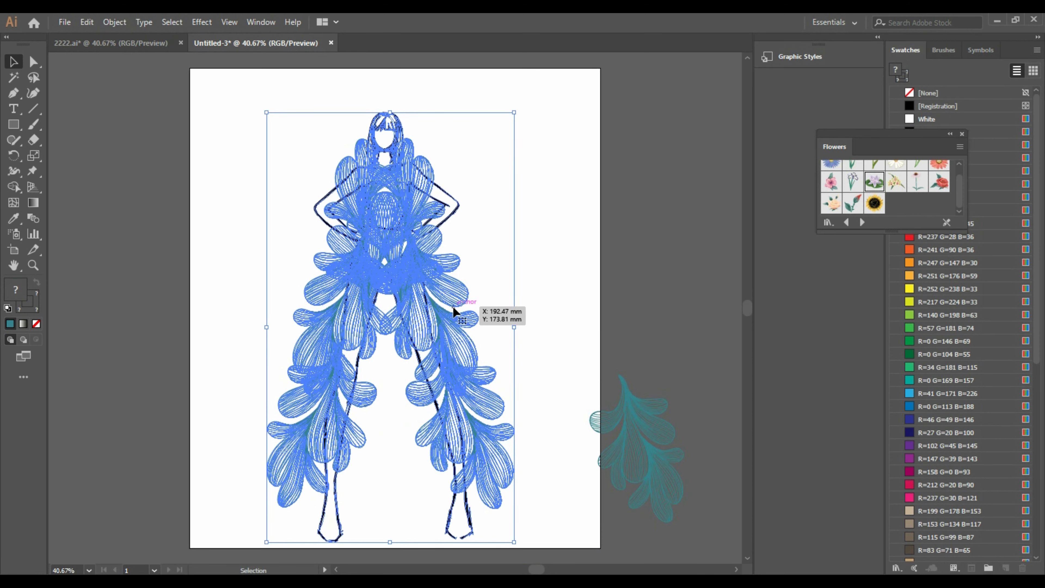
key("Up")
key("Up")
key("Up")
key("Up")
key("Up")
key("Up")
key("Up")
key("Up")
key("Up")
key("Up")
key("Up")
key("Up")
key("Up")
key("Up")
key("Up")
key("Up")
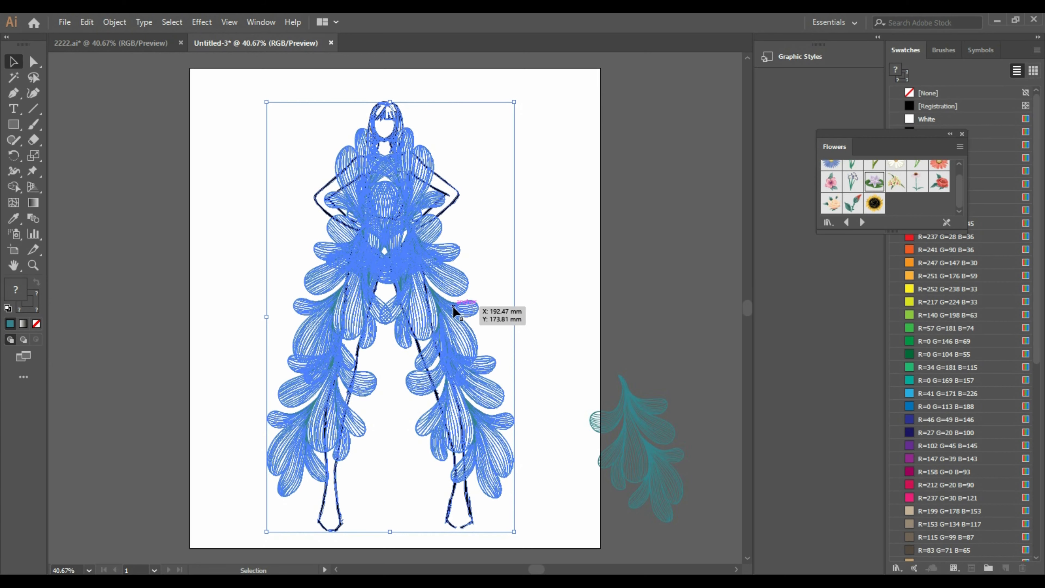
key("Up")
key("Up")
key("Up")
key("Up")
key("Up")
key("Up")
key("Up")
key("Up")
key("Up")
key("Up")
key("Up")
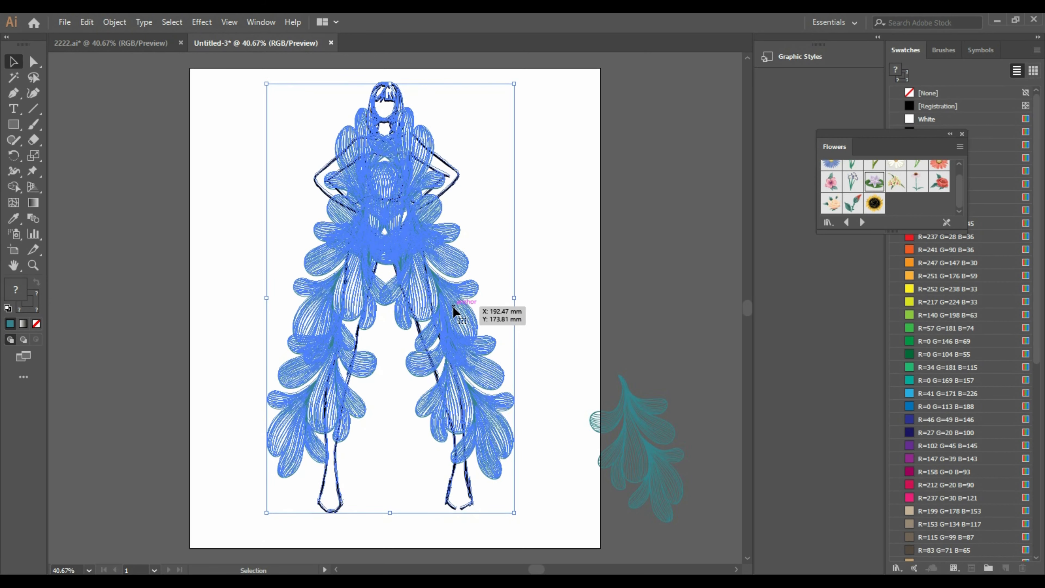
left_click(558, 225)
Step: Move the smaller spare leaf motif over the right ankle to extend the skirt's hem
left_click_drag(640, 416, 502, 460)
left_click(565, 502)
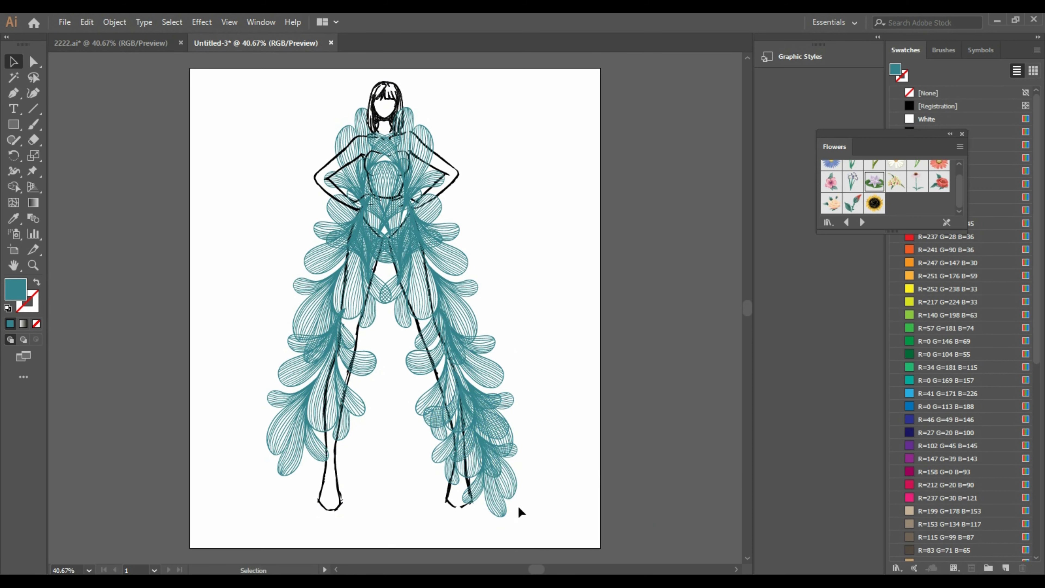
Step: Duplicate the small right ankle leaf motif to the left of the figure and reflect the copy across the vertical axis
left_click_drag(504, 506, 228, 382)
right_click(228, 383)
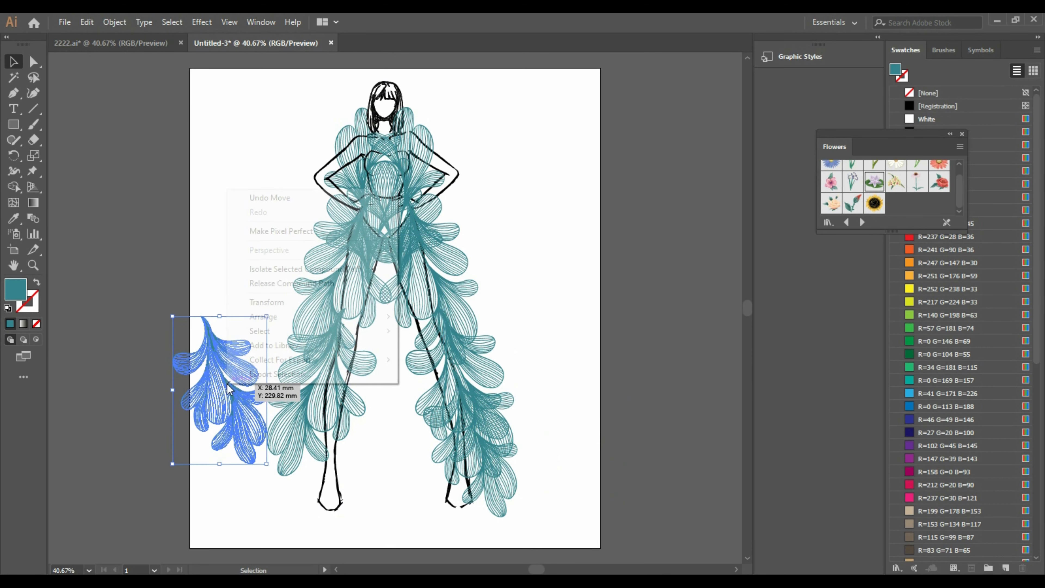
mouse_move(363, 302)
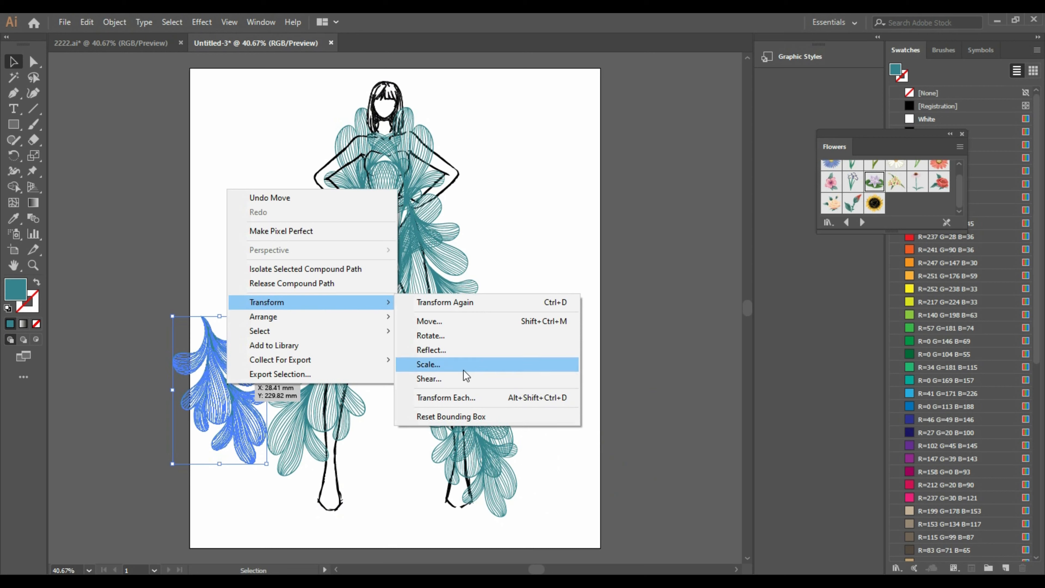
left_click(476, 355)
left_click(766, 374)
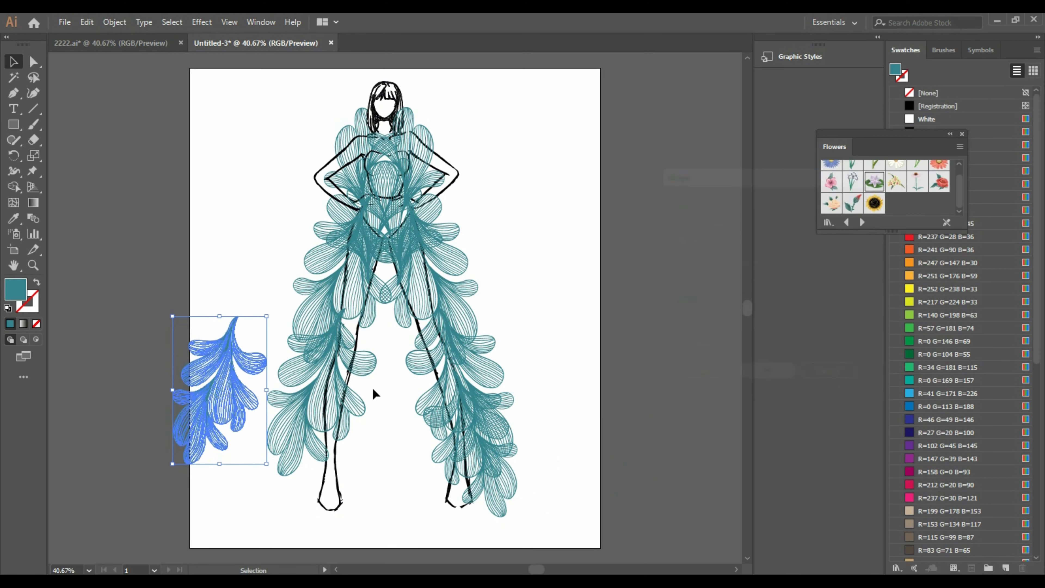
Step: Move the reflected small leaf motif over the left ankle and nudge it left to mirror the right one
left_click_drag(223, 402, 328, 460)
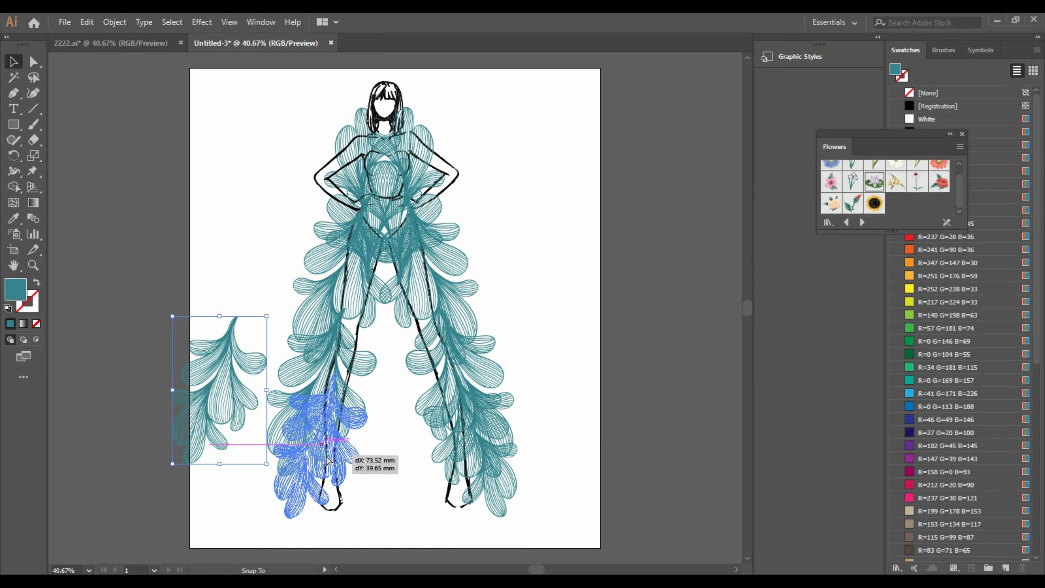
left_click_drag(327, 462, 327, 464)
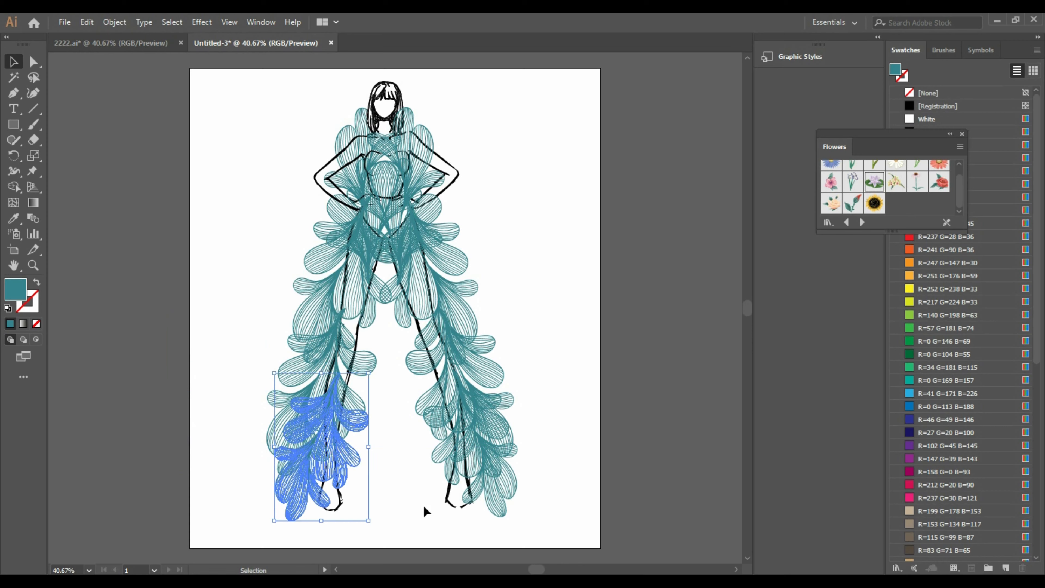
key("Left")
key("Left")
key("Left")
key("Left")
key("Left")
key("Left")
key("Left")
key("Left")
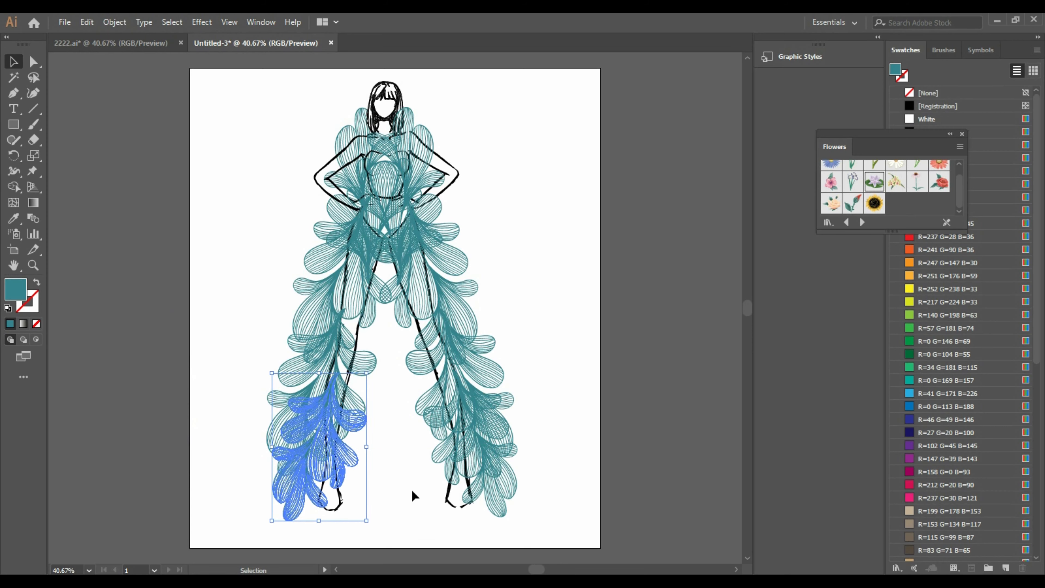
key("Left")
key("Left")
key("Left")
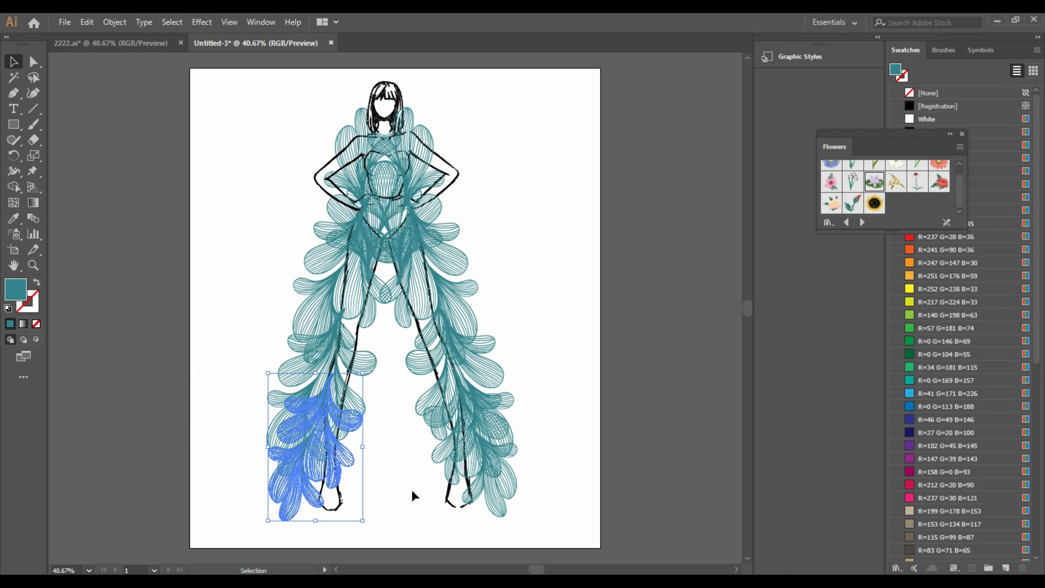
left_click(449, 487)
left_click(375, 477)
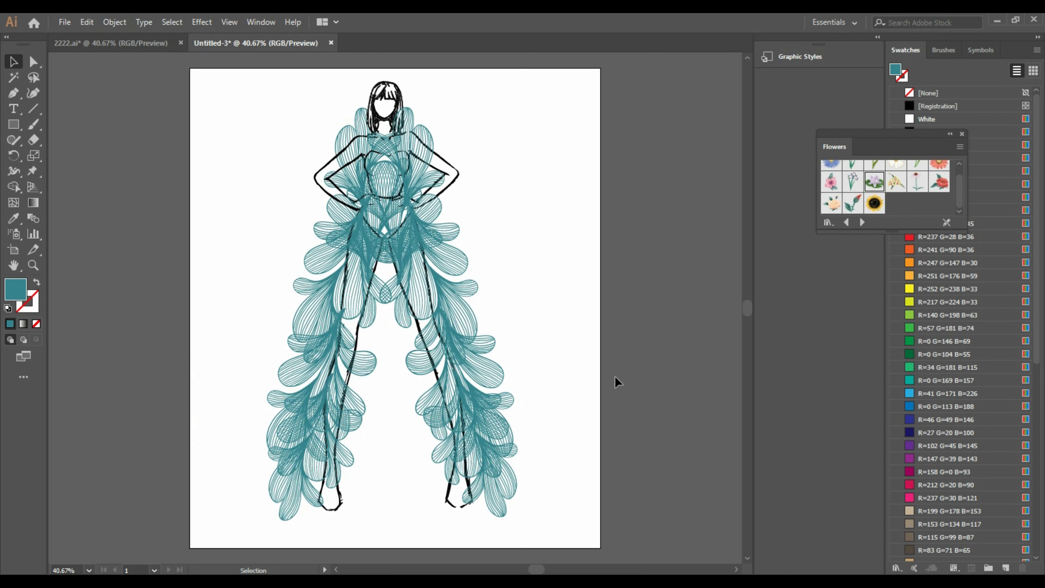
Step: Group the figure sketch together with all the leaf motifs of the dress
scroll(614, 375, "up", 1)
mouse_move(217, 101)
left_mouse_down()
mouse_move(430, 285)
mouse_move(550, 543)
left_mouse_up()
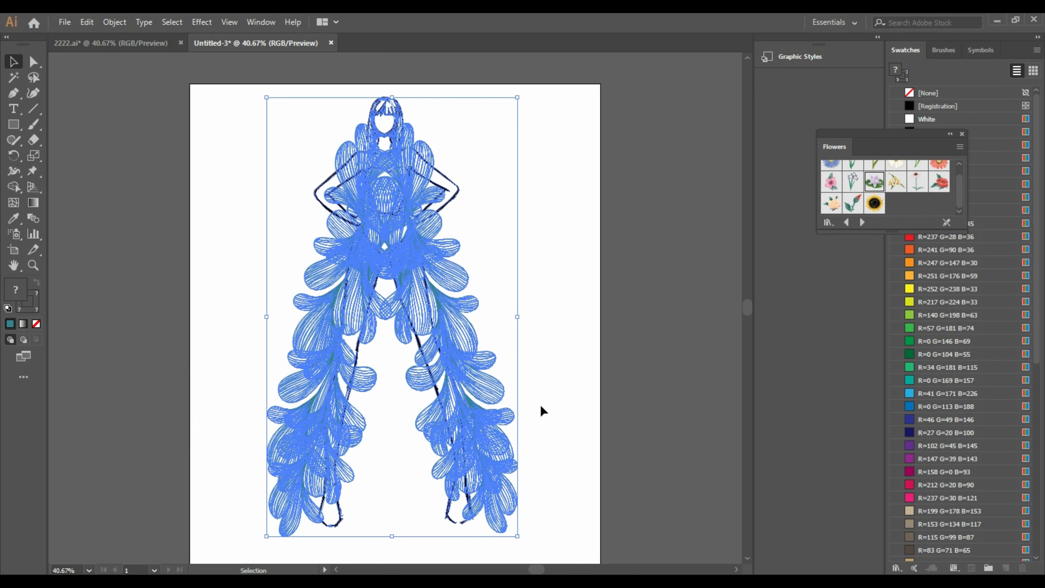
right_click(466, 341)
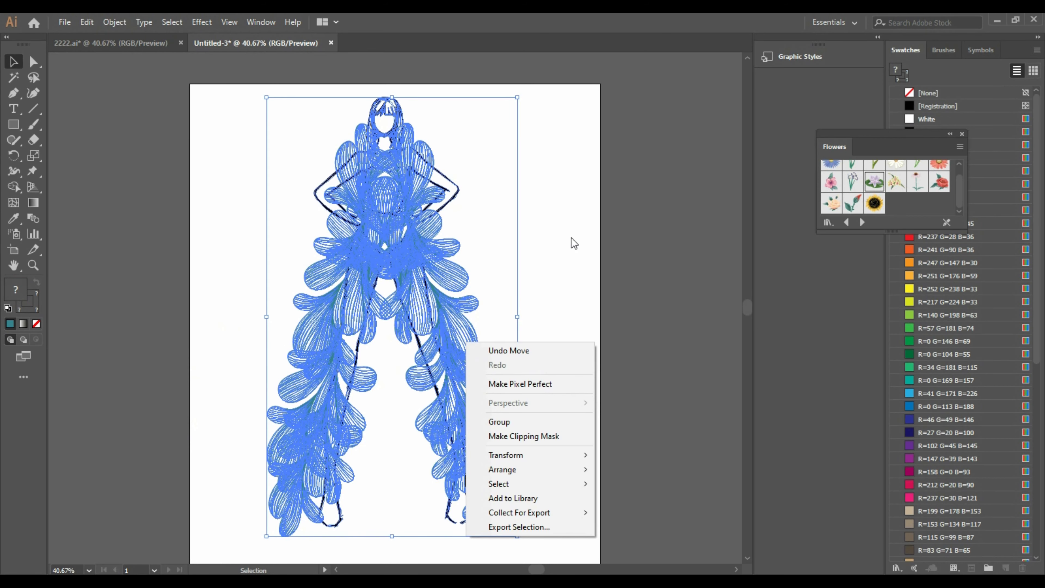
left_click(510, 423)
left_click(576, 373)
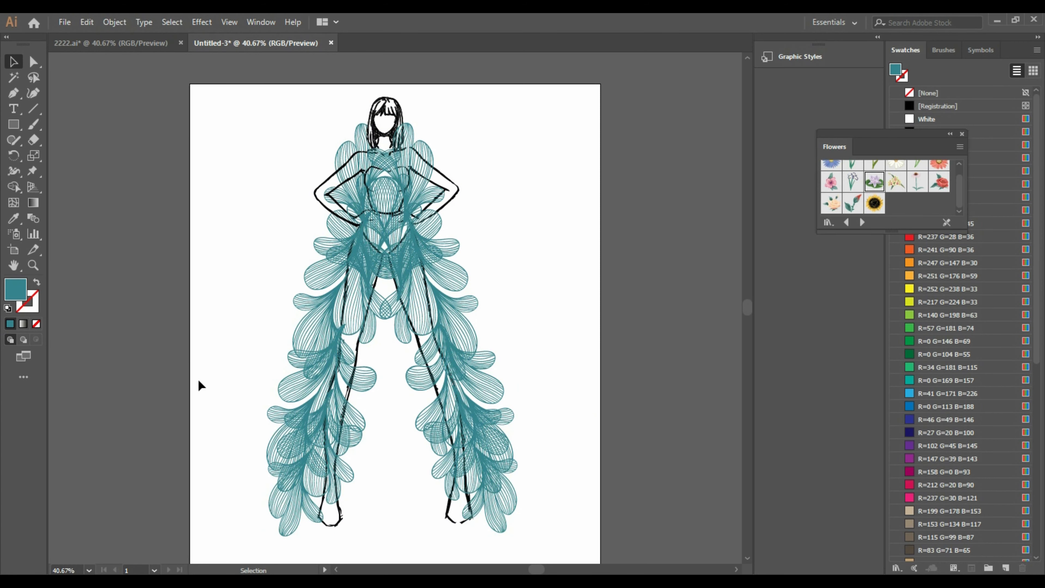
Step: Draw a teal rectangle covering the whole artboard and send it to the back, behind the figure and leaf dress
scroll(161, 207, "down", 2)
scroll(161, 207, "up", 1)
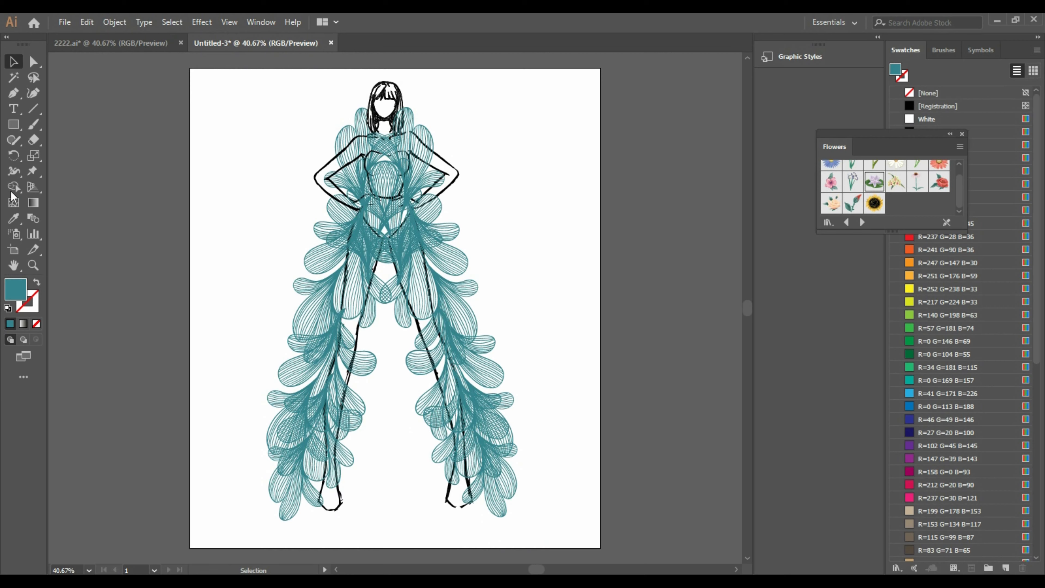
left_click(13, 125)
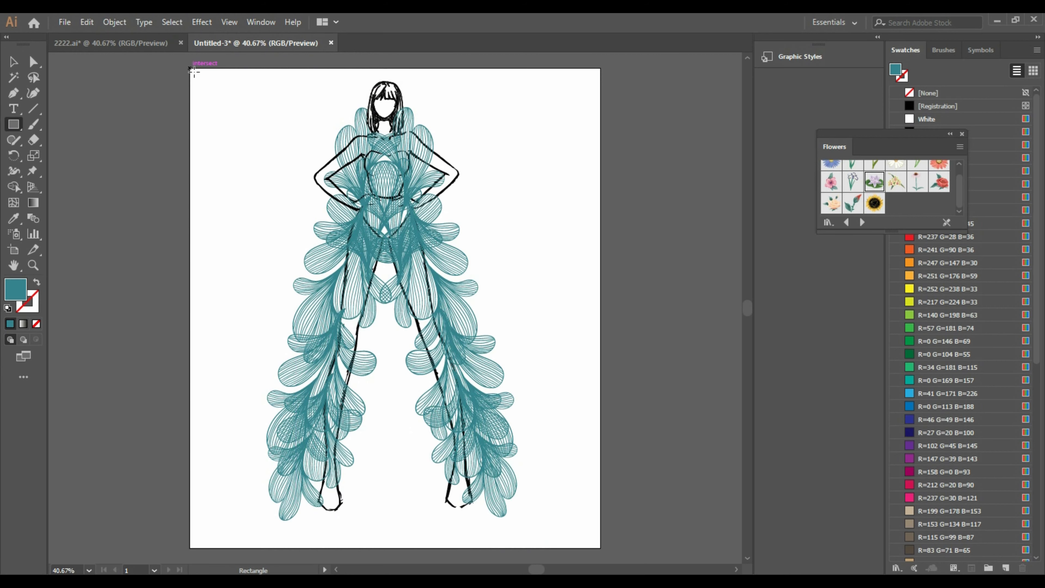
left_click_drag(193, 71, 601, 547)
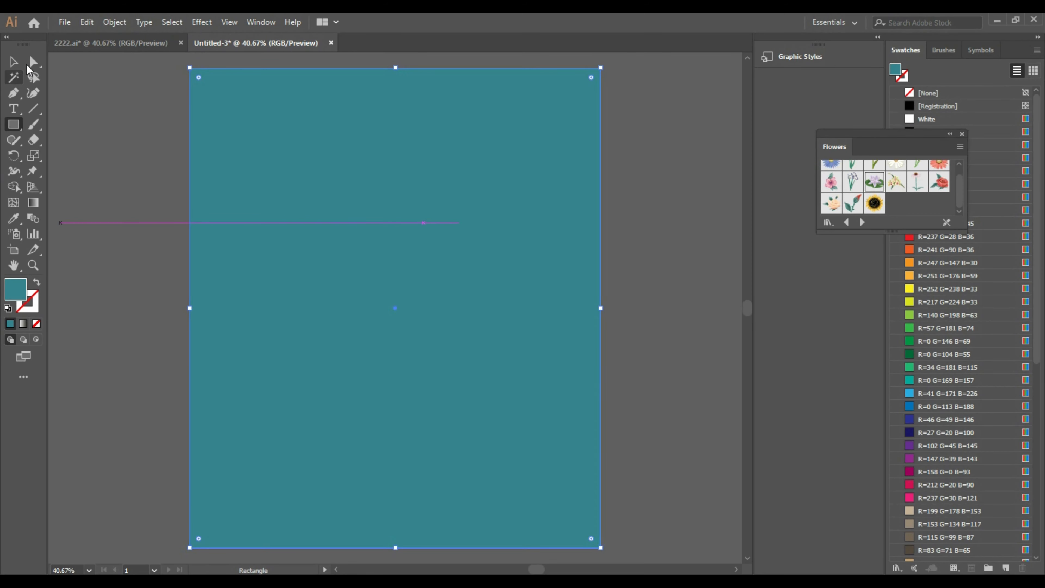
left_click(13, 61)
right_click(406, 241)
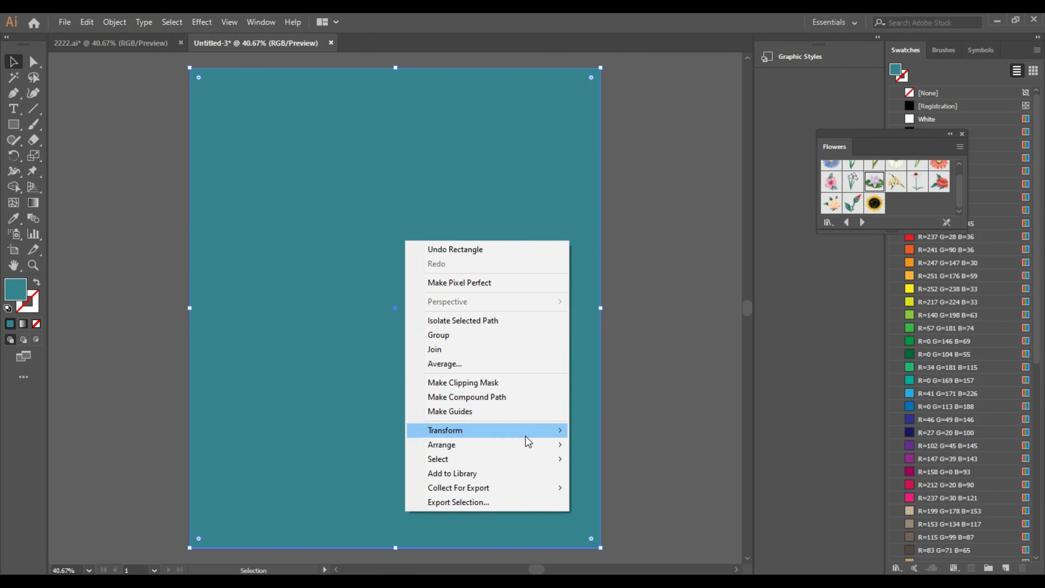
mouse_move(527, 444)
left_click(609, 484)
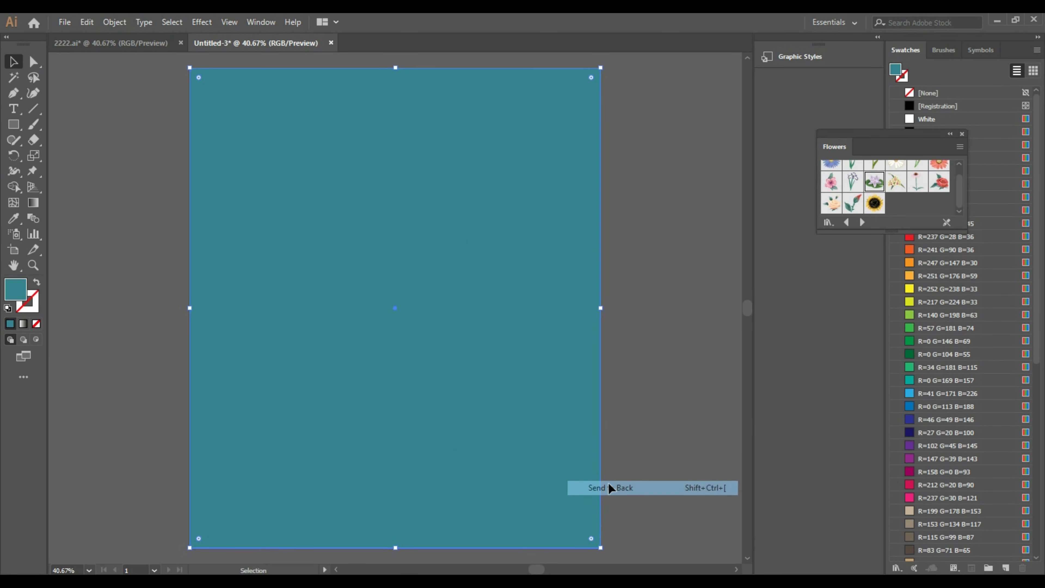
Step: Close the Flowers symbol library and open the Basic Graphics_Textures pattern swatch library
left_click(951, 54)
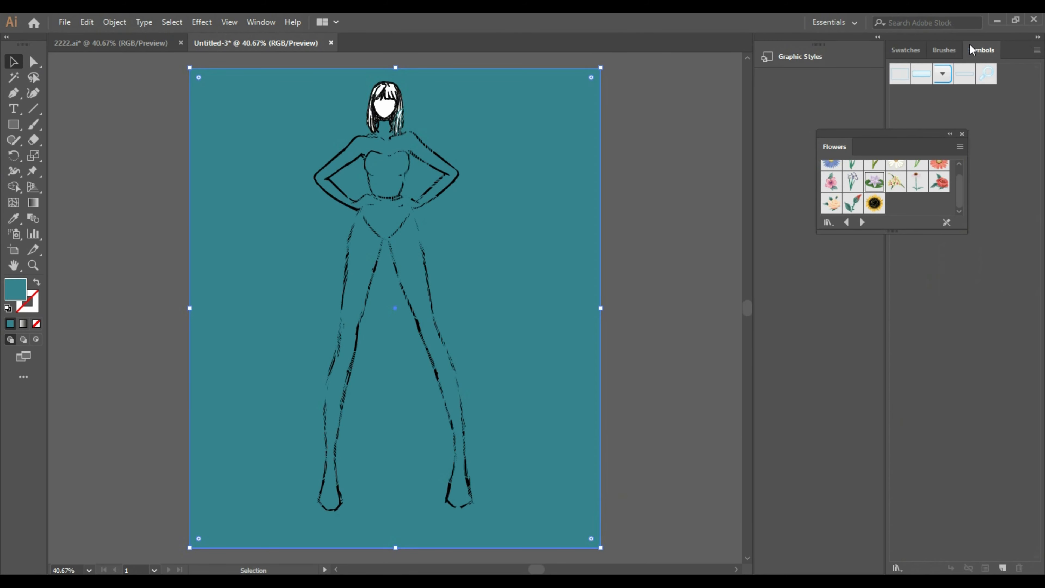
left_click(906, 50)
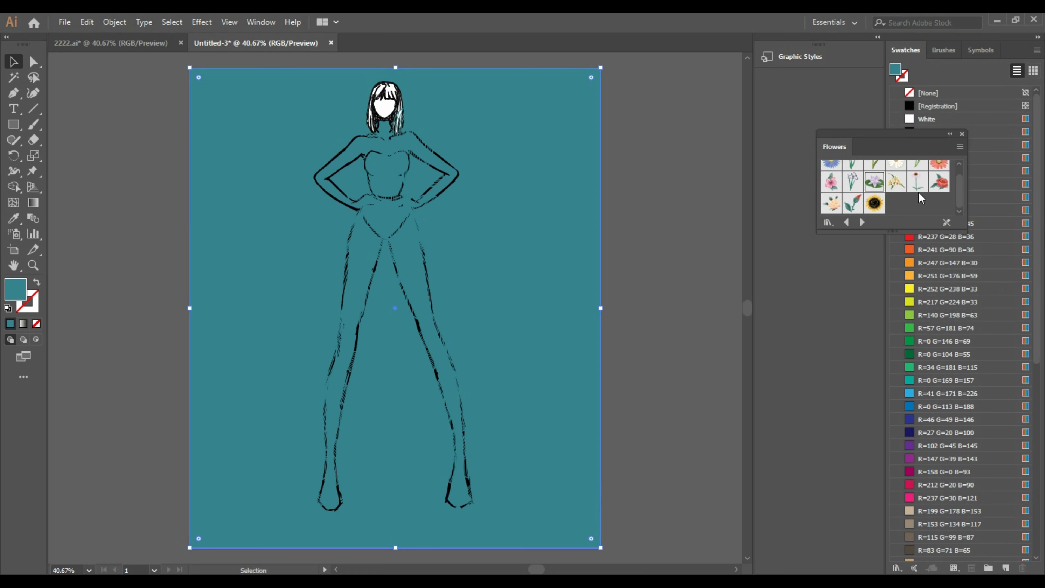
left_click(962, 135)
left_click(897, 568)
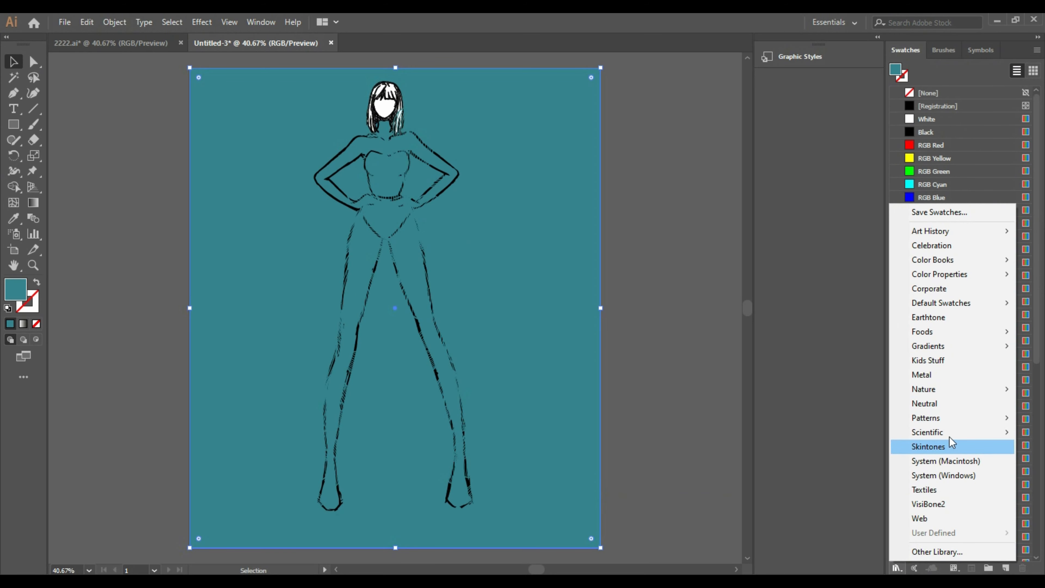
mouse_move(953, 424)
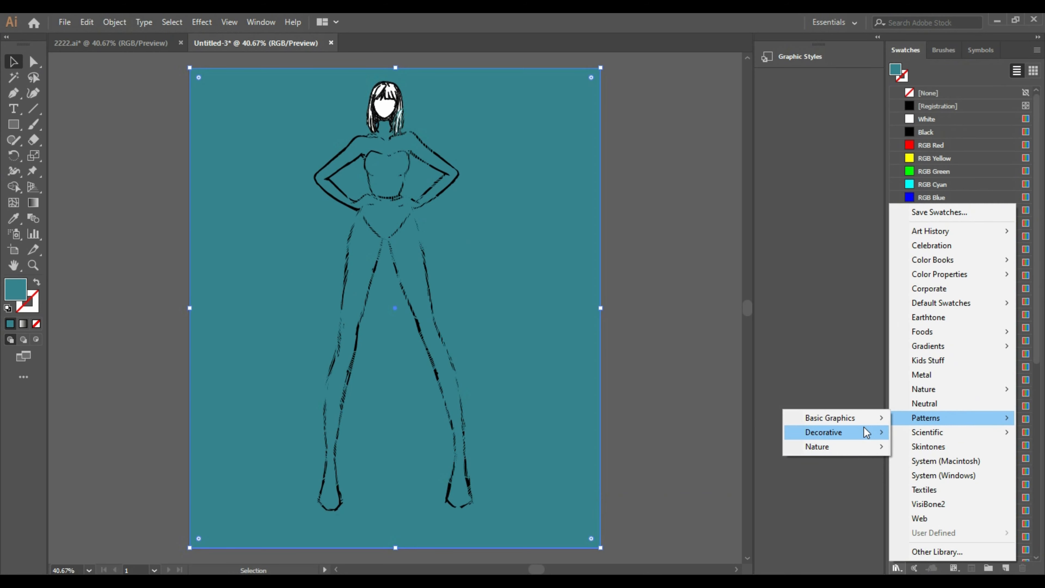
mouse_move(863, 428)
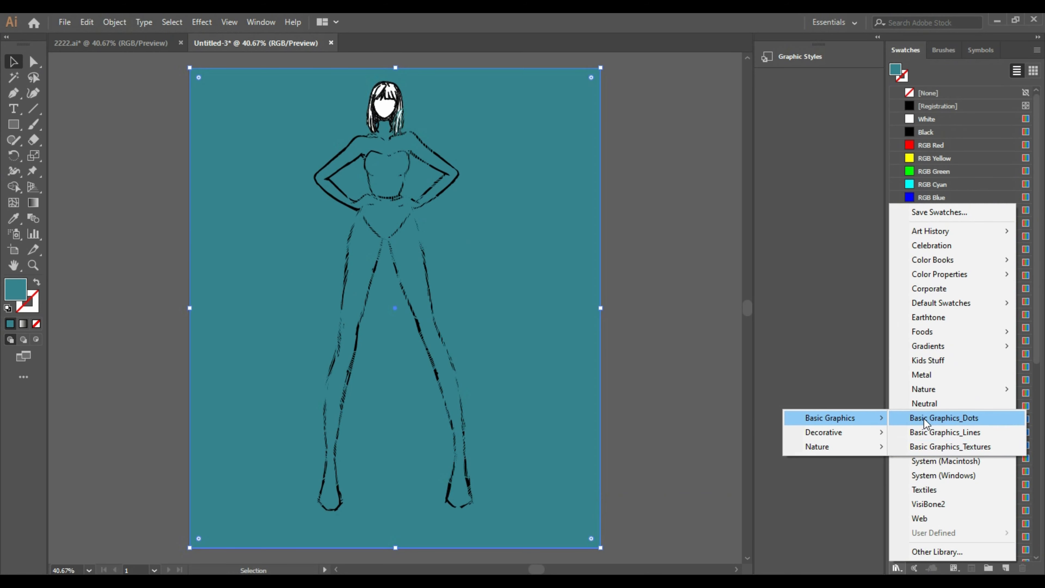
left_click(945, 449)
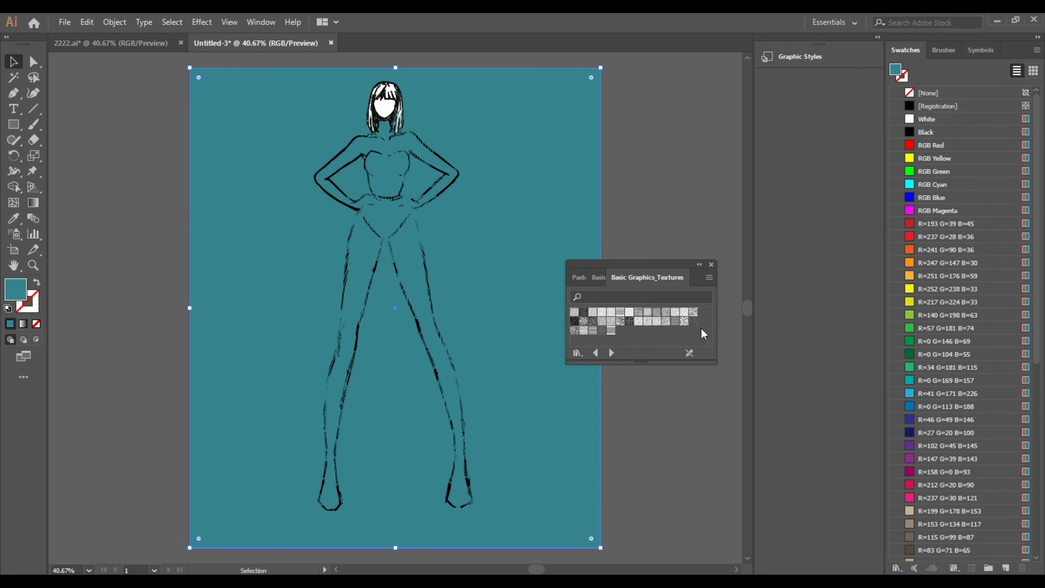
Step: Dock the texture library, try Circles, Stipple Fine, Stipple Irregular and USGS 17 on the background rectangle, and settle on the USGS 2 Marsh fill
left_click(611, 311)
left_click_drag(666, 271, 744, 208)
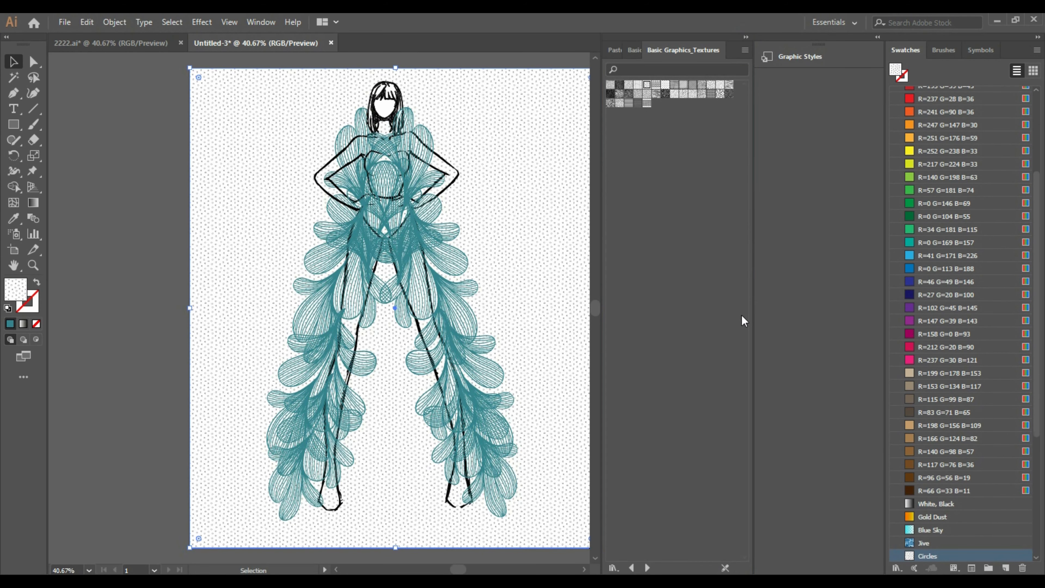
left_click(675, 93)
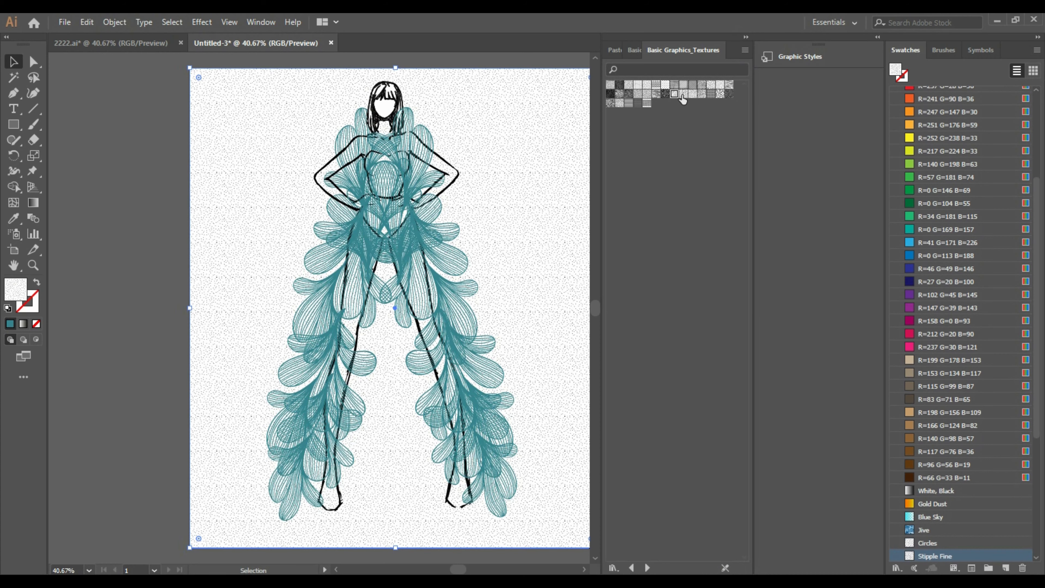
left_click(684, 94)
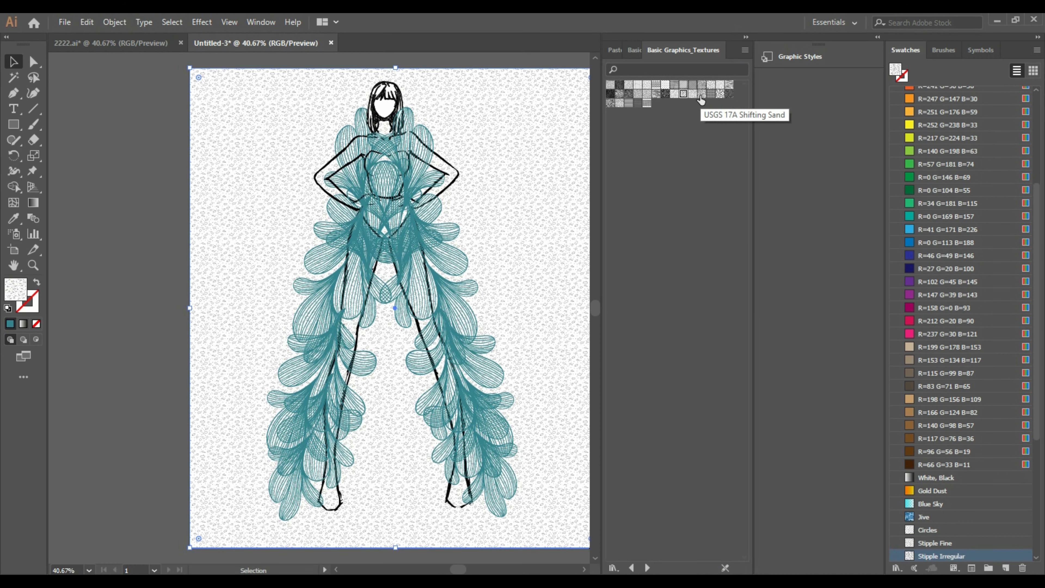
left_click(692, 95)
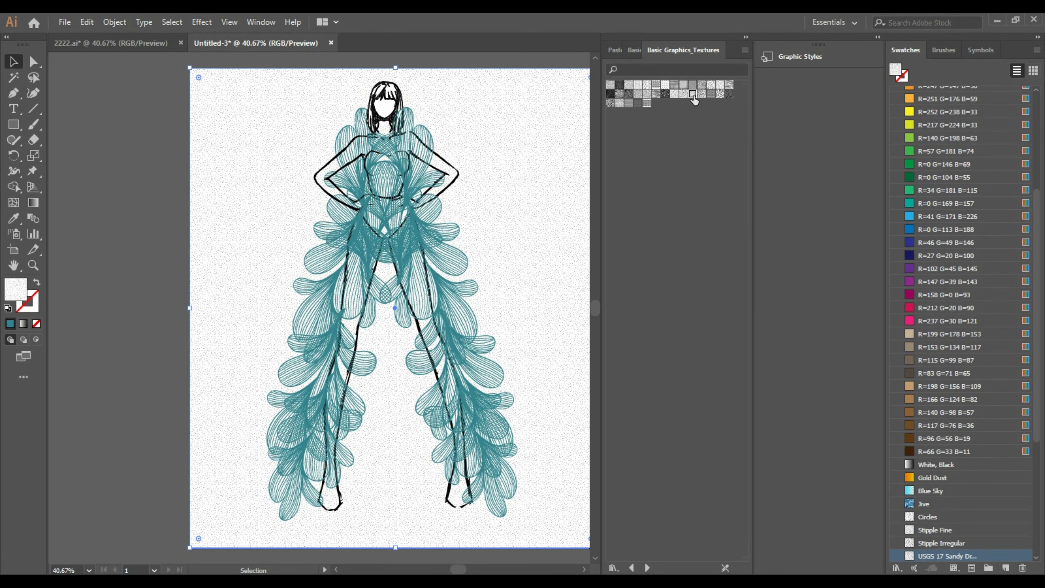
left_click(720, 95)
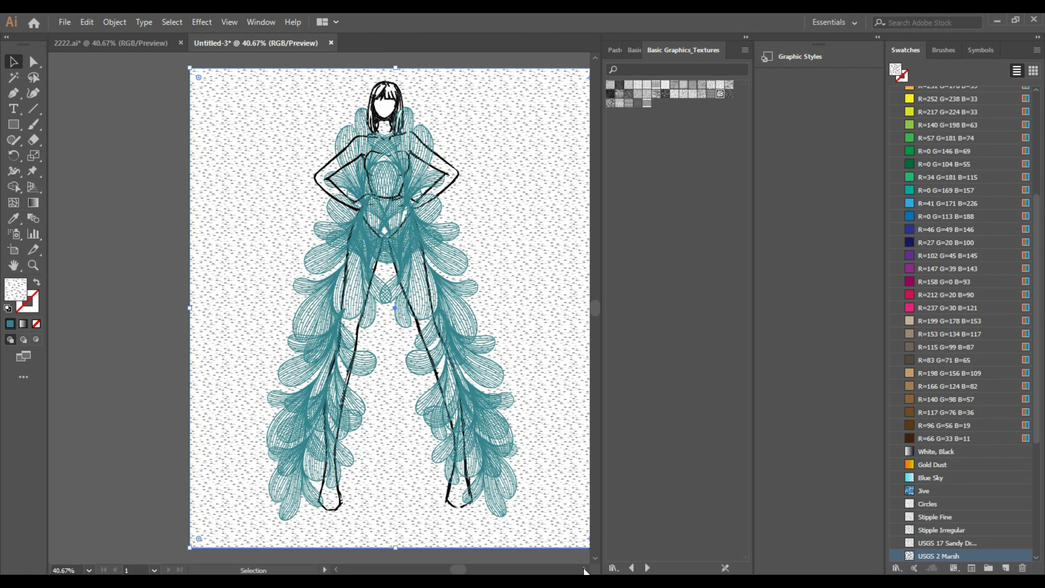
Step: Move the grouped figure and dress slightly down and to the right to centre them on the artboard
scroll(585, 571, "right", 3)
left_click(575, 449)
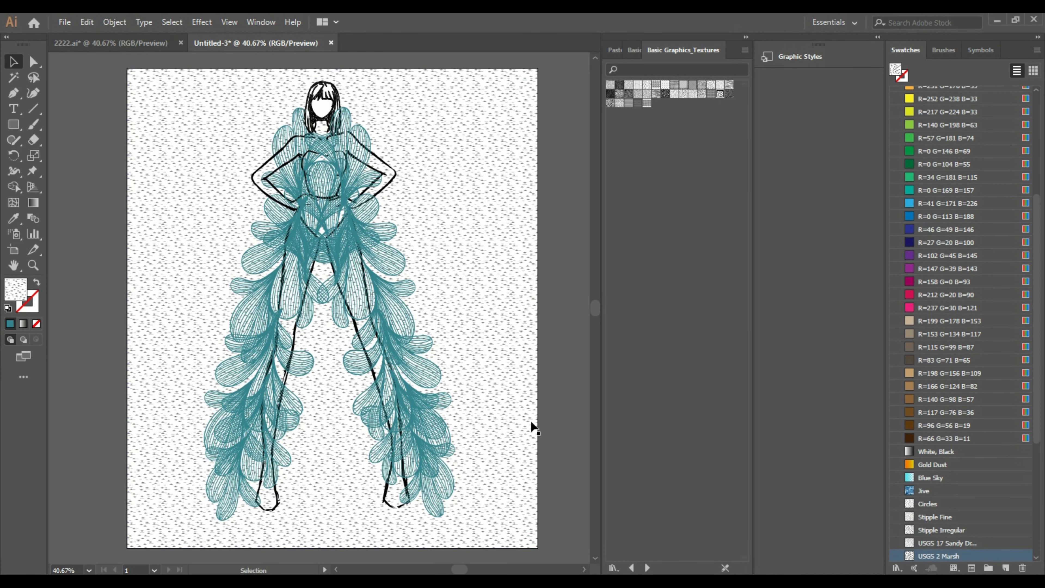
left_click(401, 362)
left_click_drag(401, 362, 415, 380)
left_click(548, 340)
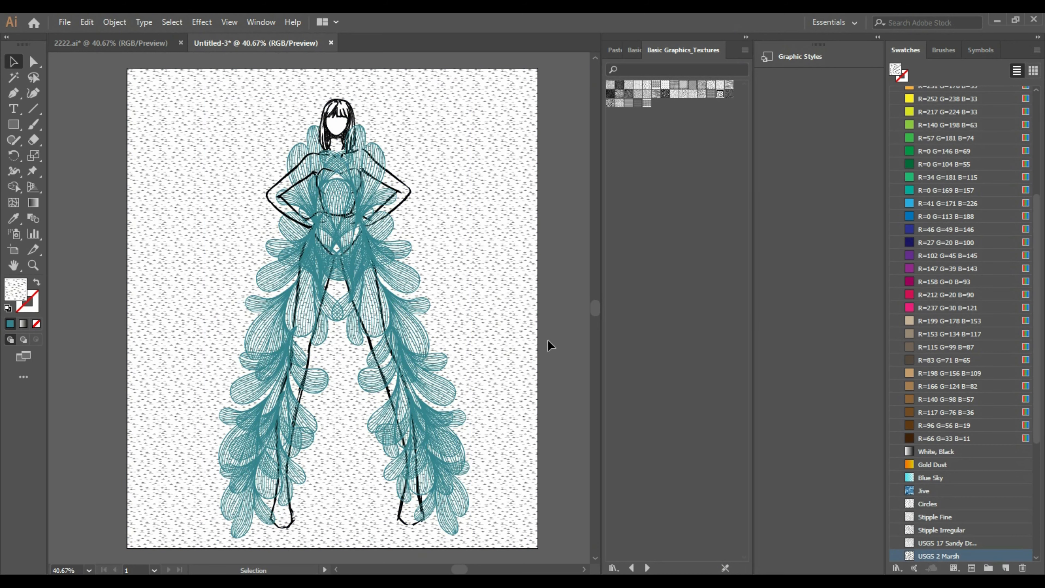
Step: Ungroup the figure sketch from the leaf motifs of the dress
right_click(371, 316)
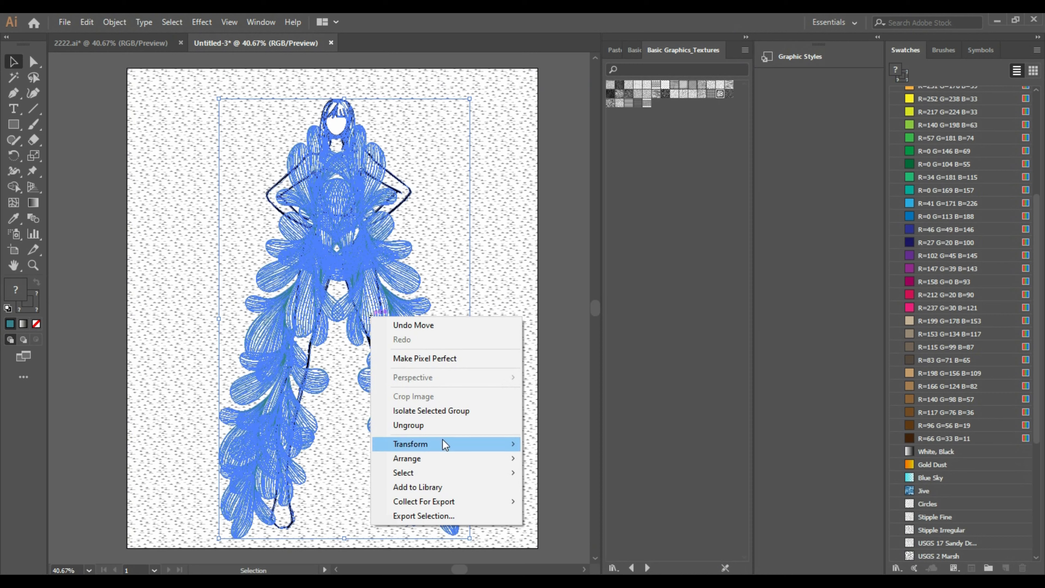
left_click(464, 424)
left_click(554, 410)
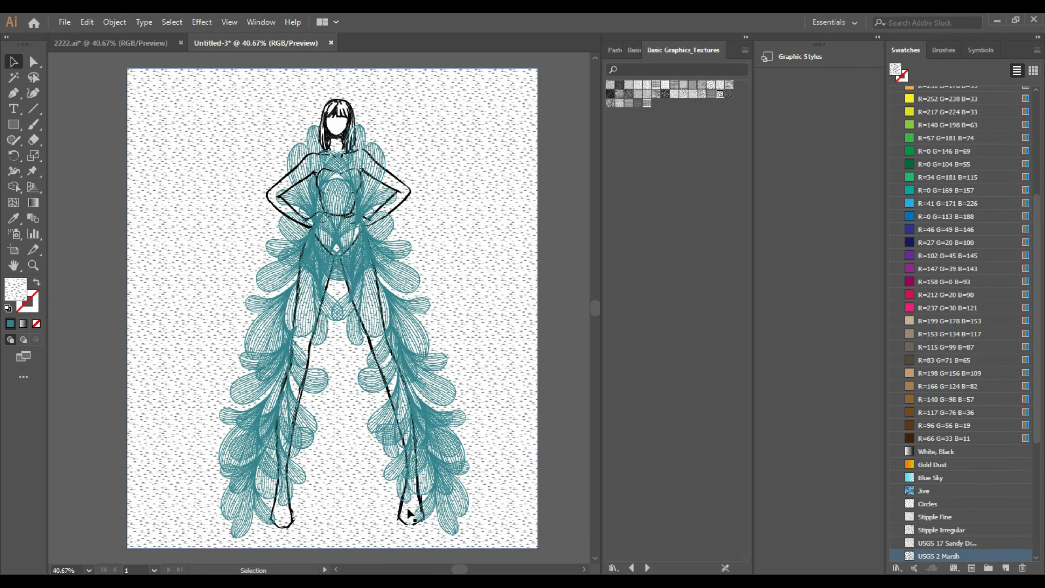
Step: Send the figure sketch to the back of the stacking order and deselect it
left_click(399, 511)
right_click(399, 511)
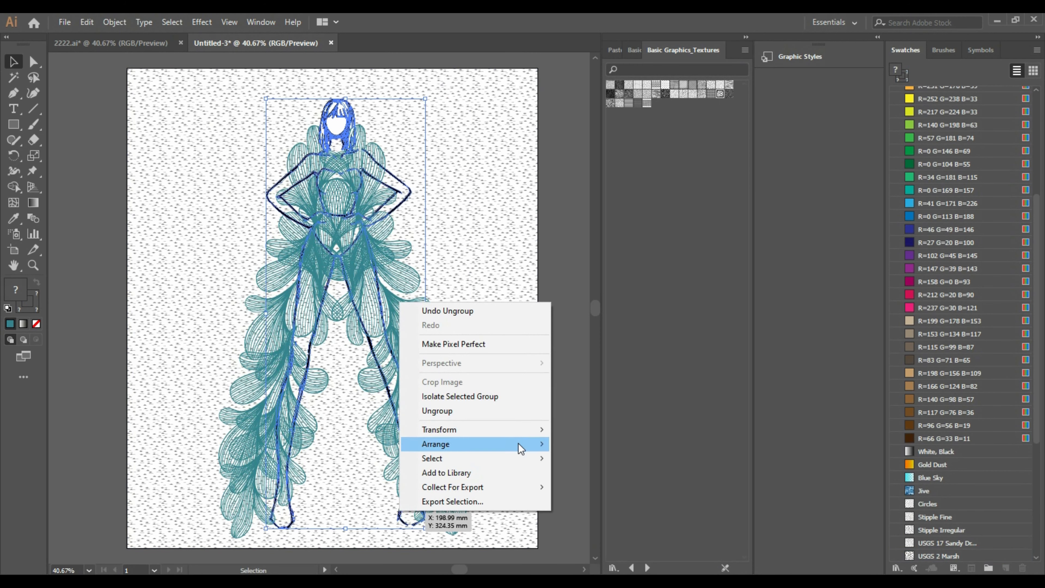
mouse_move(519, 443)
left_click(578, 487)
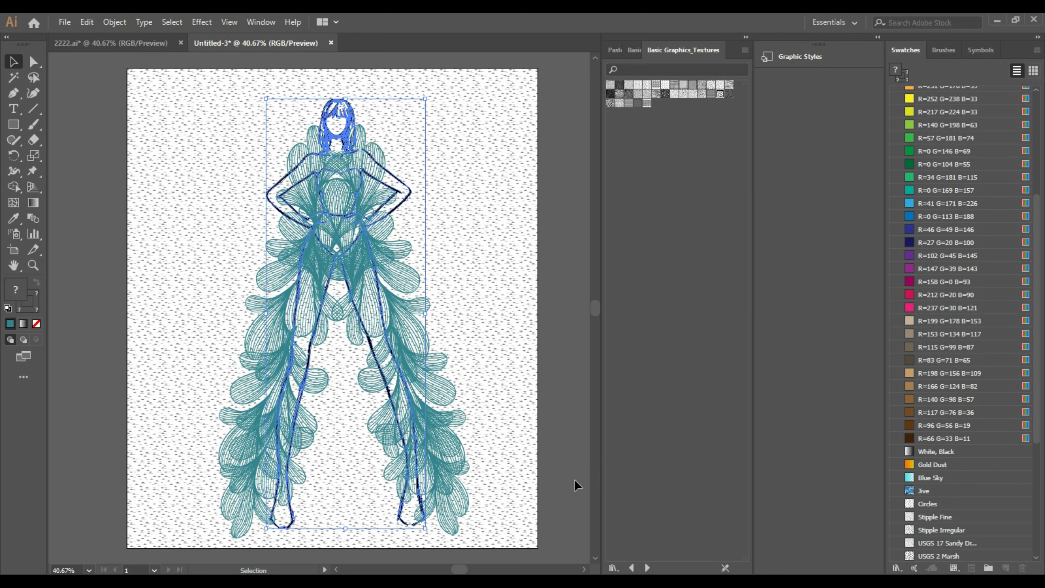
left_click(551, 461)
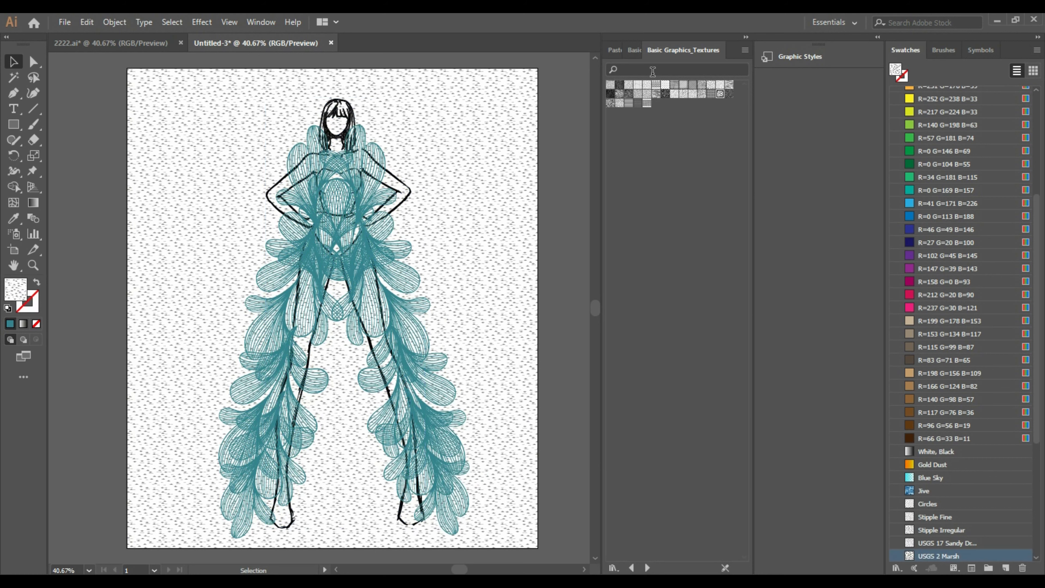
Step: Collapse the docked swatch libraries to their labelled icons to free up canvas space
left_click(746, 37)
left_click(746, 37)
left_click(746, 37)
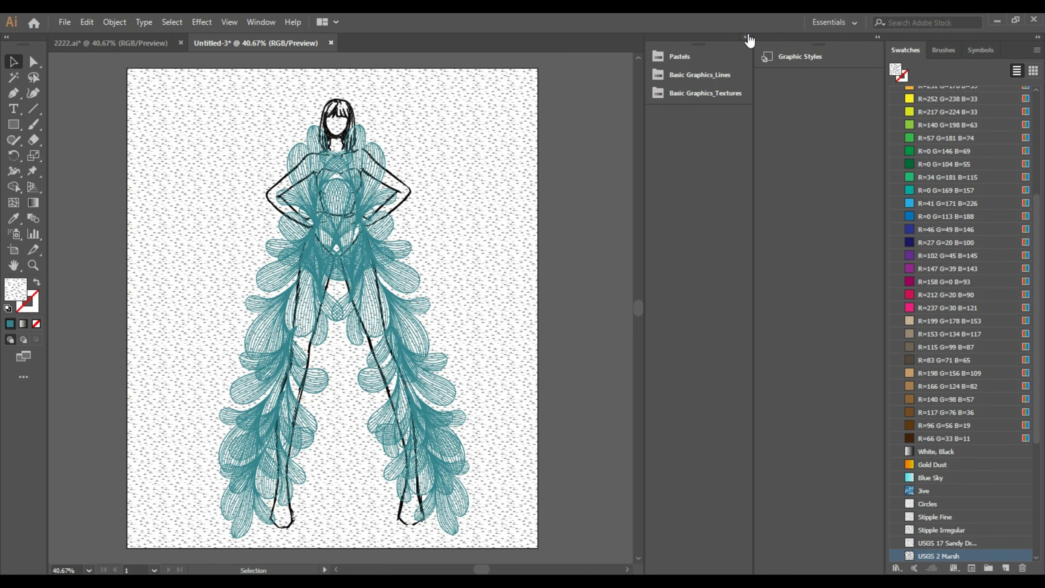